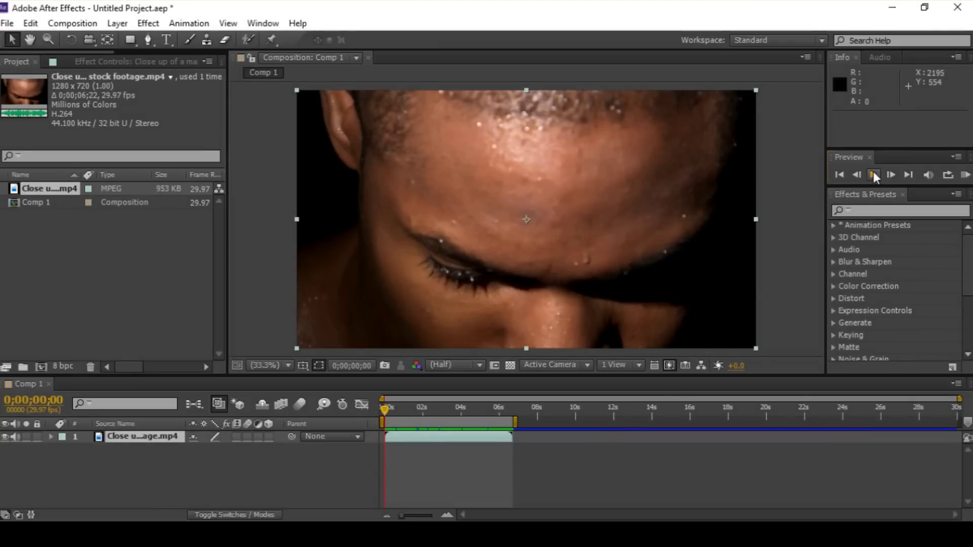
# Preview the footage, drop Liquify from Distort onto the close-up layer, and go to 0;00;01;29
pyautogui.click(874, 173)
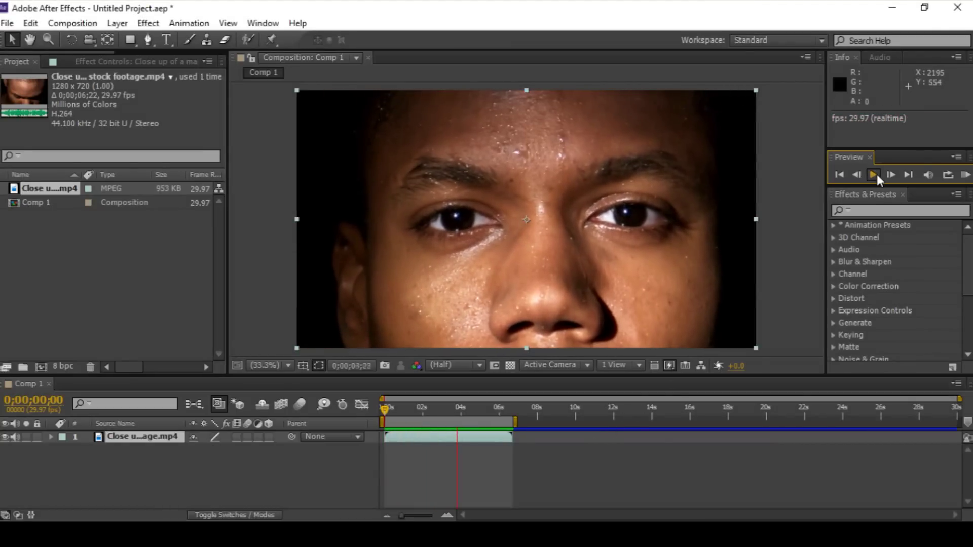
pyautogui.click(839, 175)
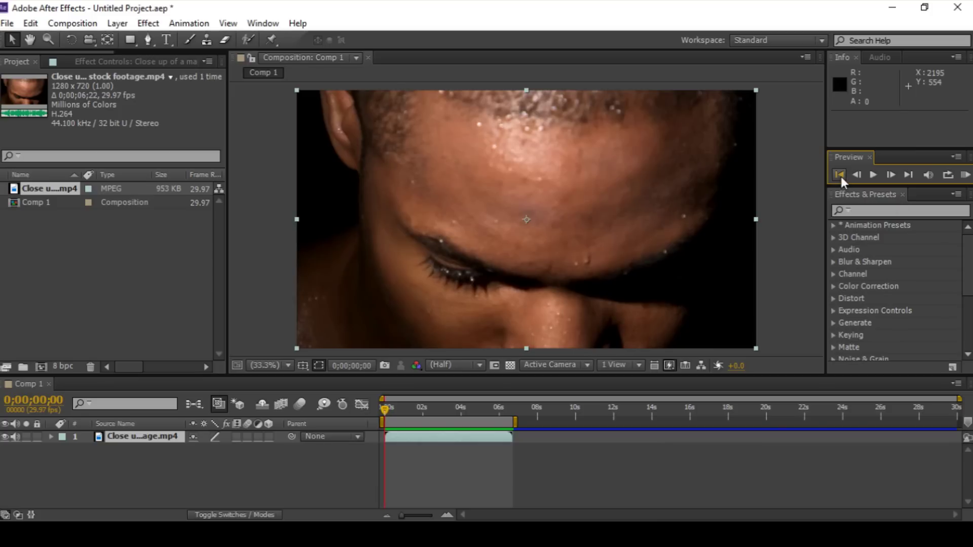
pyautogui.click(833, 298)
pyautogui.scroll(-3, 969, 275)
pyautogui.moveTo(969, 275); pyautogui.dragTo(959, 295)
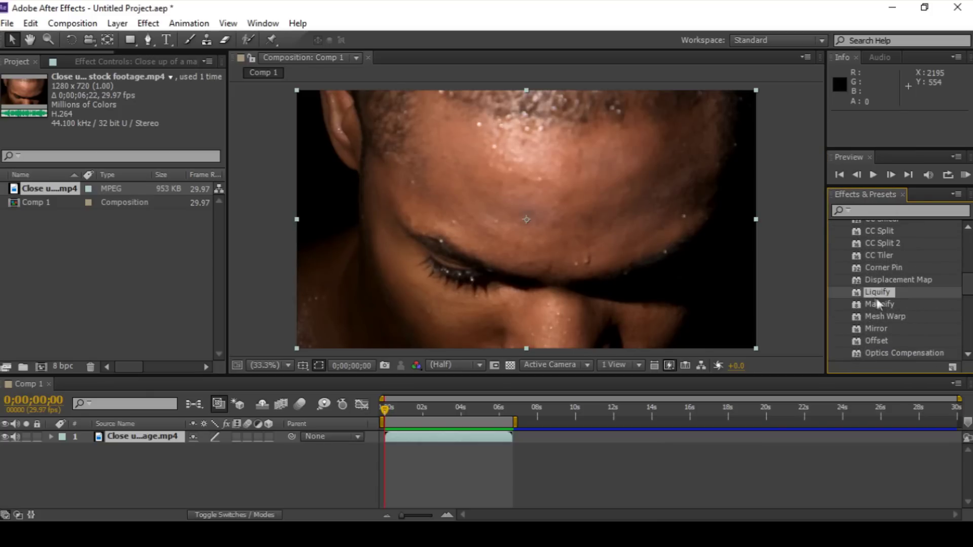
pyautogui.moveTo(881, 296); pyautogui.dragTo(531, 229)
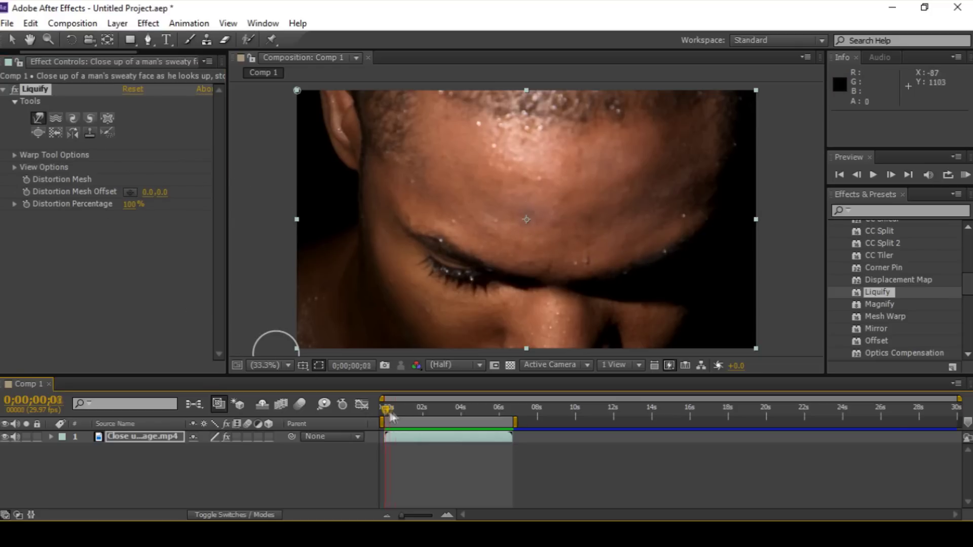
pyautogui.moveTo(385, 410); pyautogui.dragTo(423, 410)
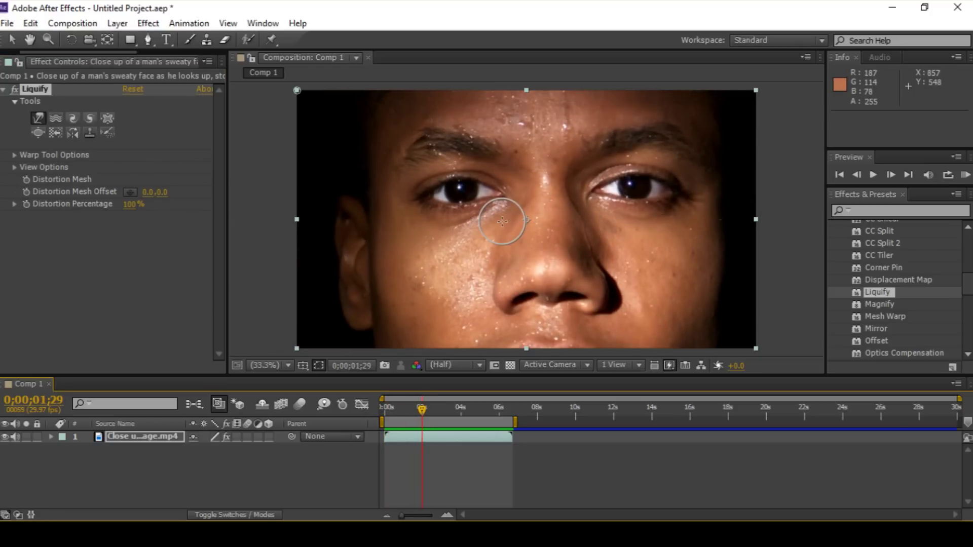
# Warp the nose and add turbulence around the right eye, then reset Liquify
pyautogui.click(40, 117)
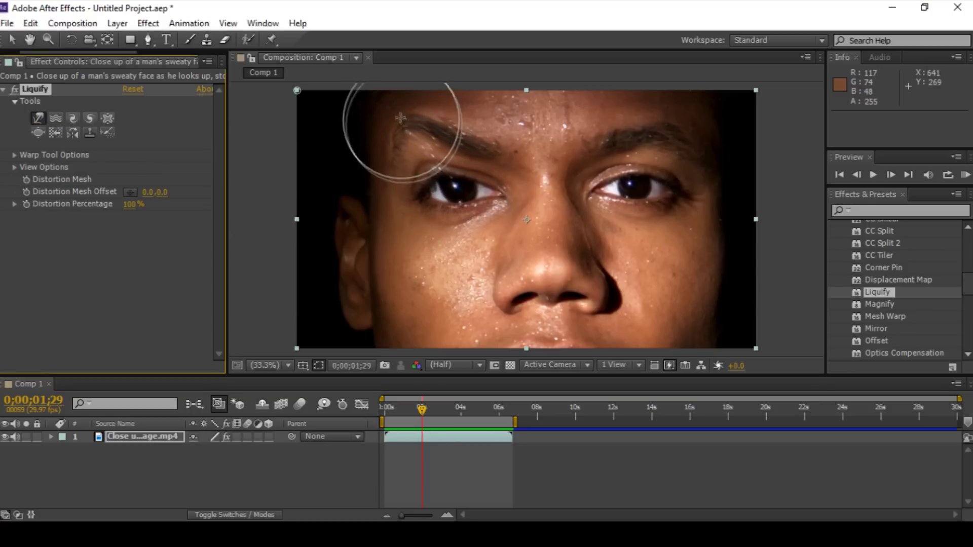
pyautogui.moveTo(587, 249)
pyautogui.mouseDown()
pyautogui.moveTo(508, 324)
pyautogui.moveTo(504, 218)
pyautogui.mouseUp()
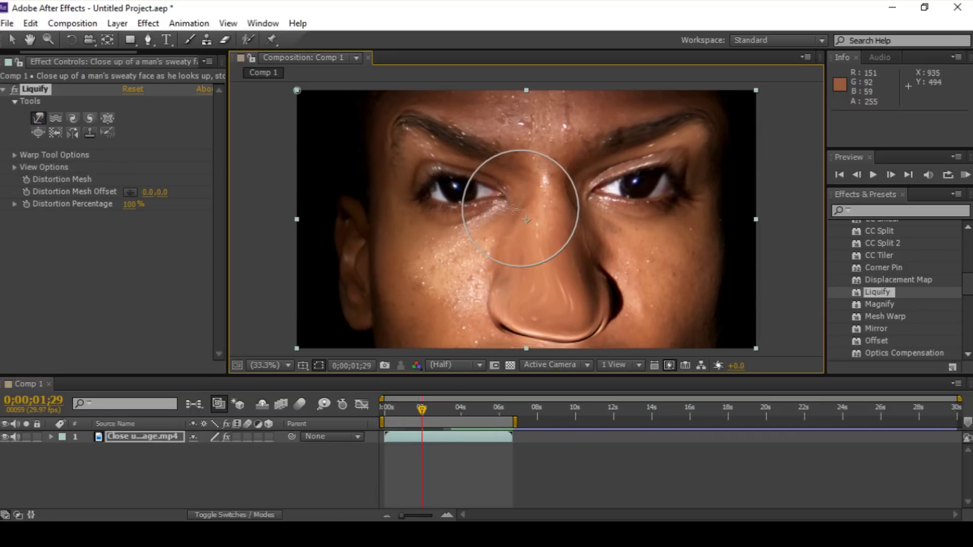
pyautogui.click(56, 119)
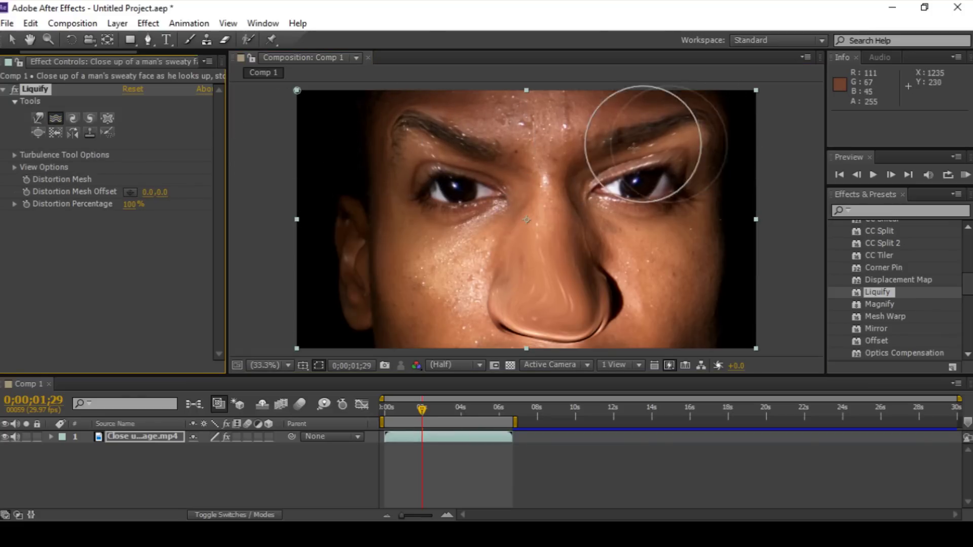
pyautogui.moveTo(674, 190); pyautogui.dragTo(671, 194)
pyautogui.click(131, 91)
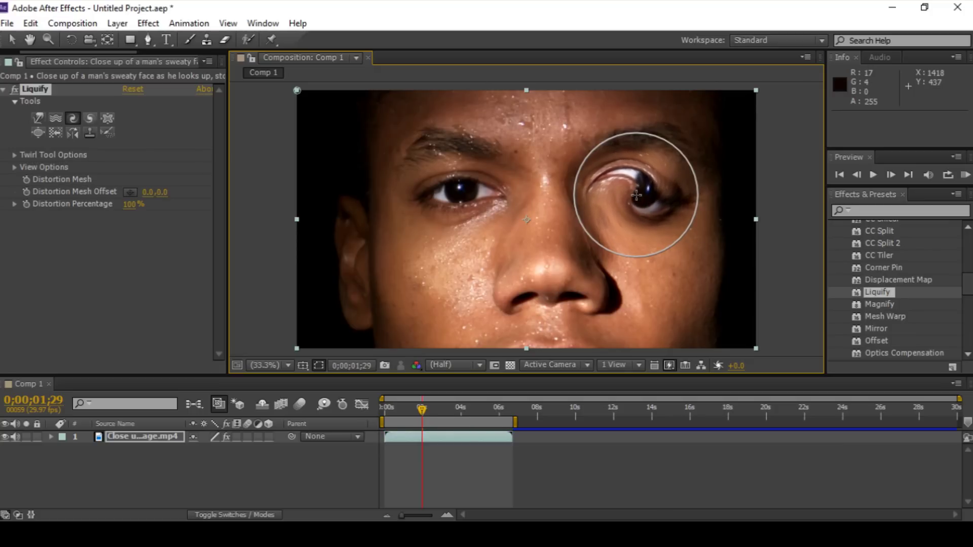
# Twirl the left eye with the reverse Twirl tool, then reset again
pyautogui.click(89, 118)
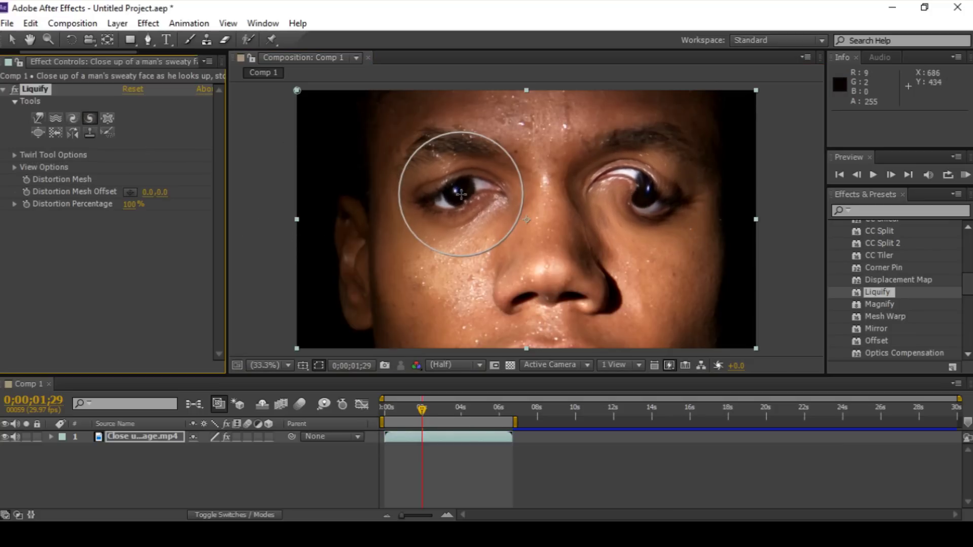
pyautogui.moveTo(461, 194); pyautogui.dragTo(461, 194)
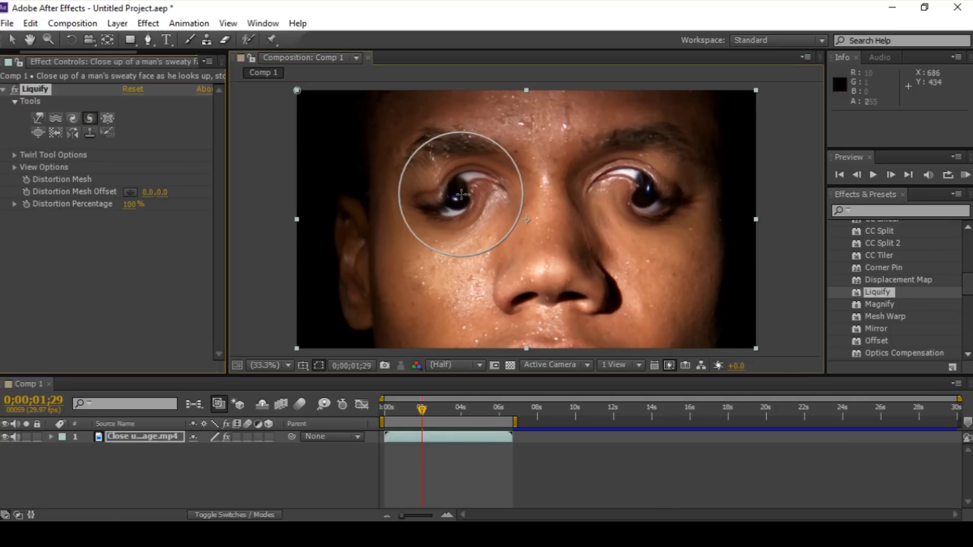
pyautogui.click(130, 89)
pyautogui.click(106, 118)
pyautogui.moveTo(548, 260); pyautogui.dragTo(547, 261)
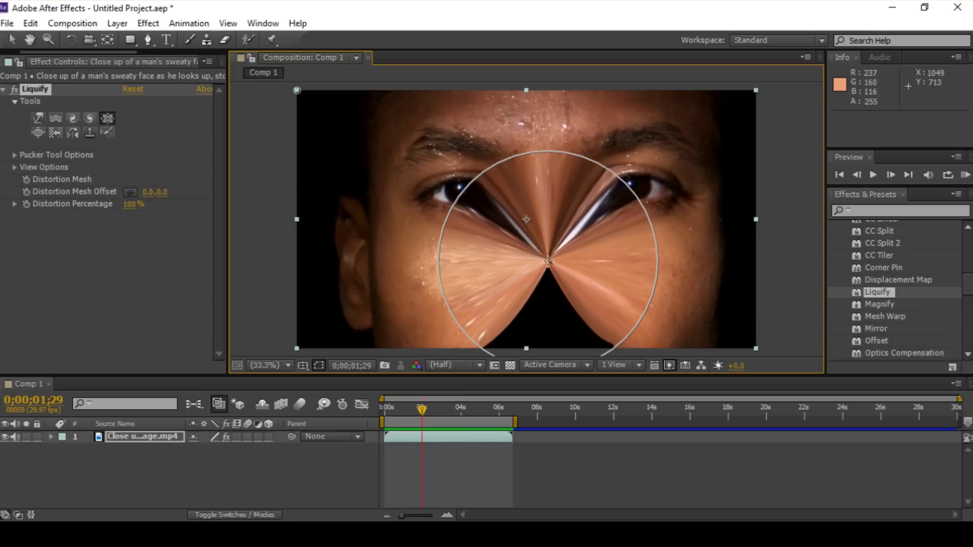
pyautogui.moveTo(548, 261); pyautogui.dragTo(548, 261)
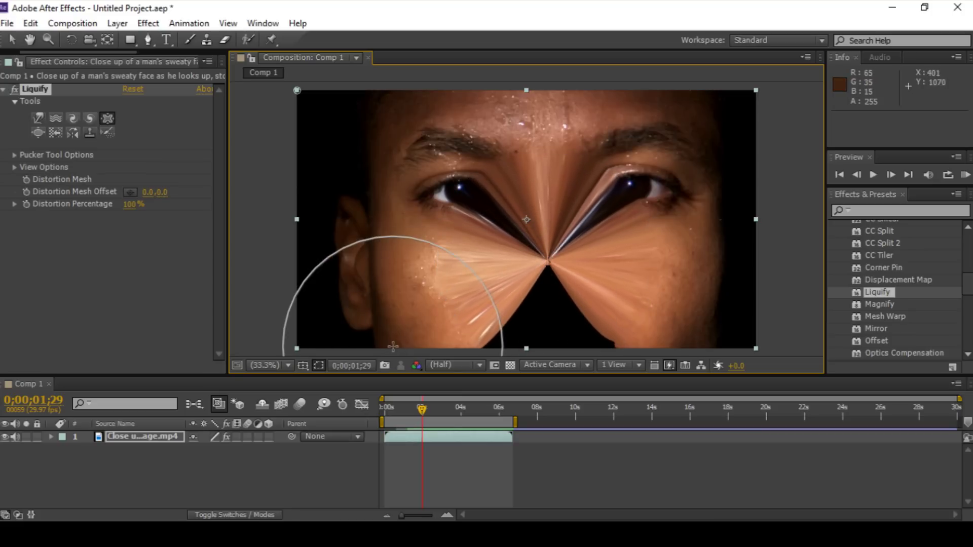
pyautogui.click(134, 91)
pyautogui.click(38, 132)
pyautogui.moveTo(462, 191); pyautogui.dragTo(463, 191)
pyautogui.moveTo(633, 187); pyautogui.dragTo(634, 187)
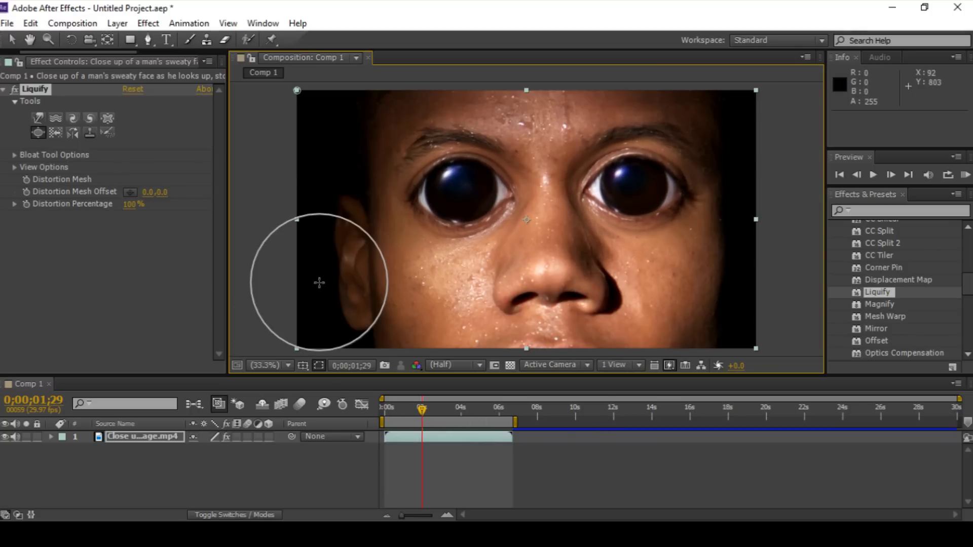
pyautogui.click(53, 133)
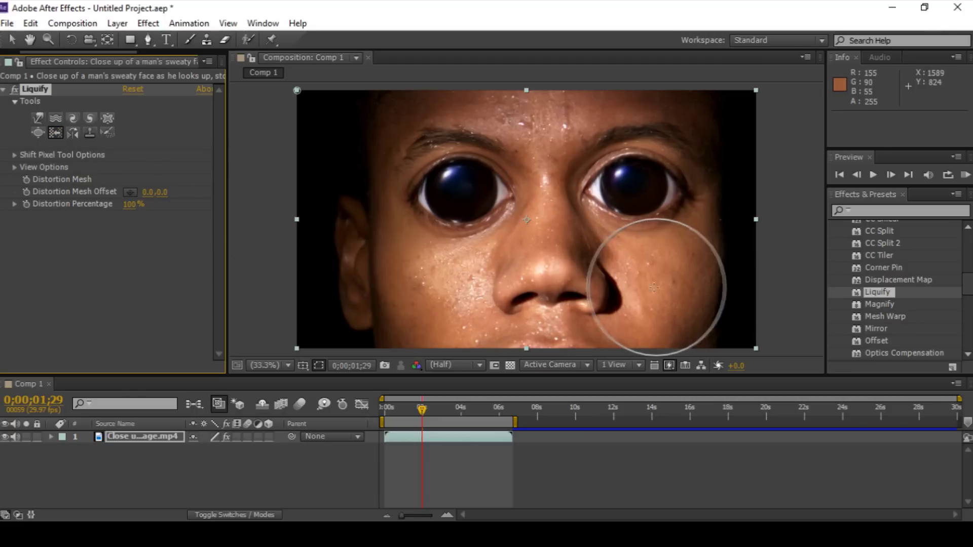
pyautogui.moveTo(590, 290); pyautogui.dragTo(428, 293)
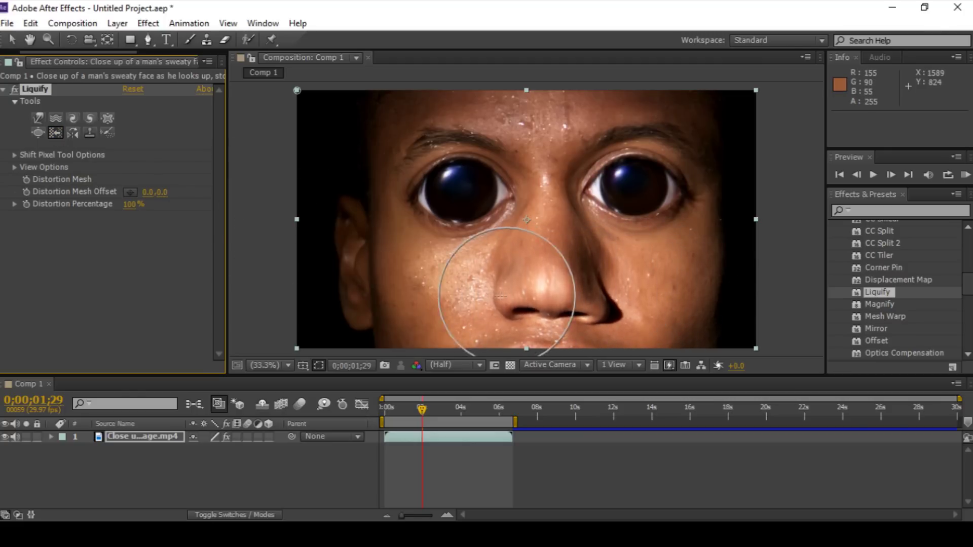
pyautogui.moveTo(716, 105); pyautogui.dragTo(713, 227)
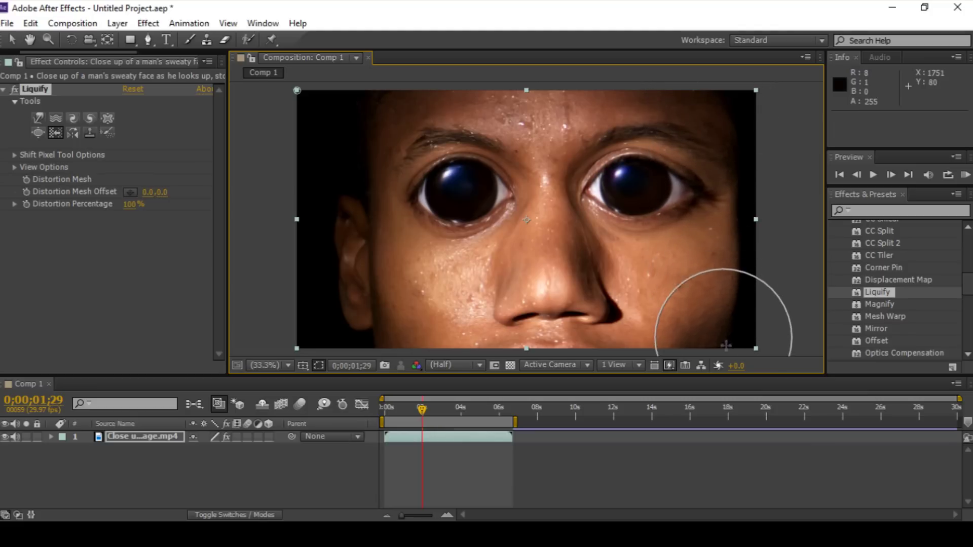
pyautogui.moveTo(358, 339); pyautogui.dragTo(359, 120)
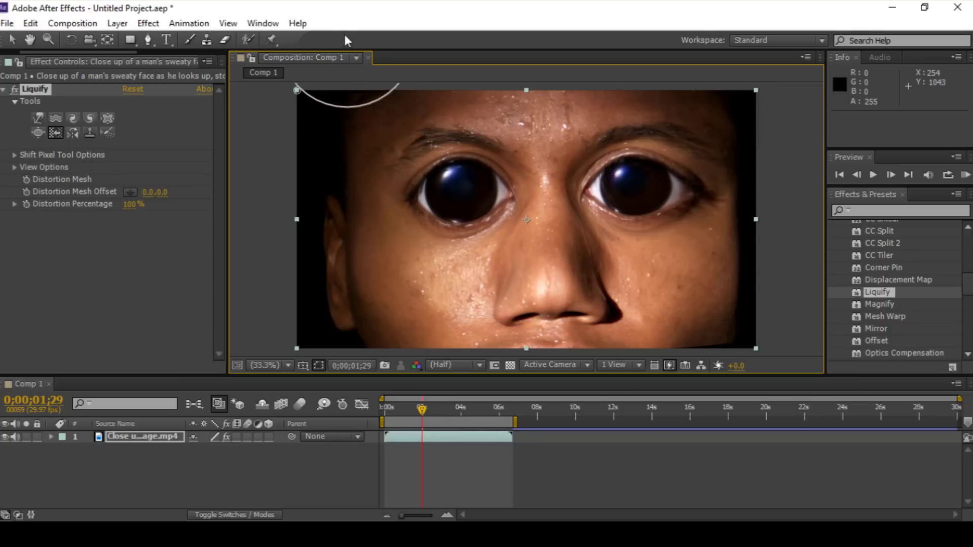
pyautogui.click(76, 135)
pyautogui.moveTo(675, 293)
pyautogui.mouseDown()
pyautogui.moveTo(455, 299)
pyautogui.moveTo(521, 293)
pyautogui.mouseUp()
pyautogui.click(130, 90)
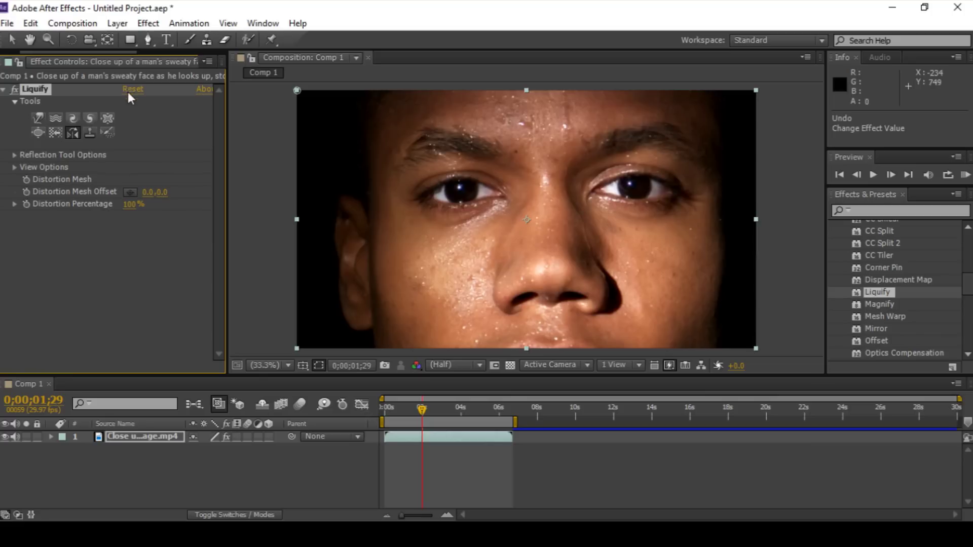
# Bloat the left eye into a bulging pupil and clone that enlargement onto the right eye
pyautogui.click(38, 132)
pyautogui.moveTo(495, 209); pyautogui.dragTo(461, 196)
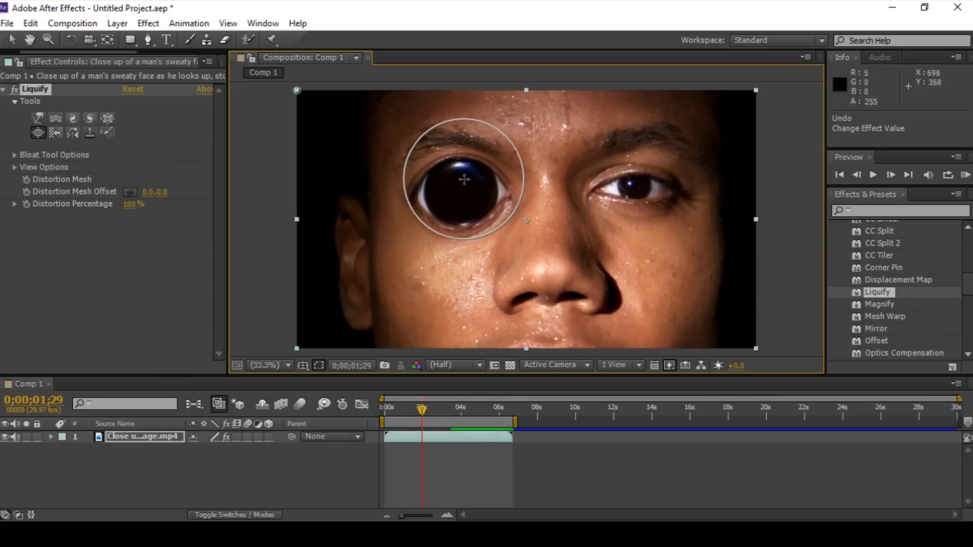
pyautogui.click(90, 133)
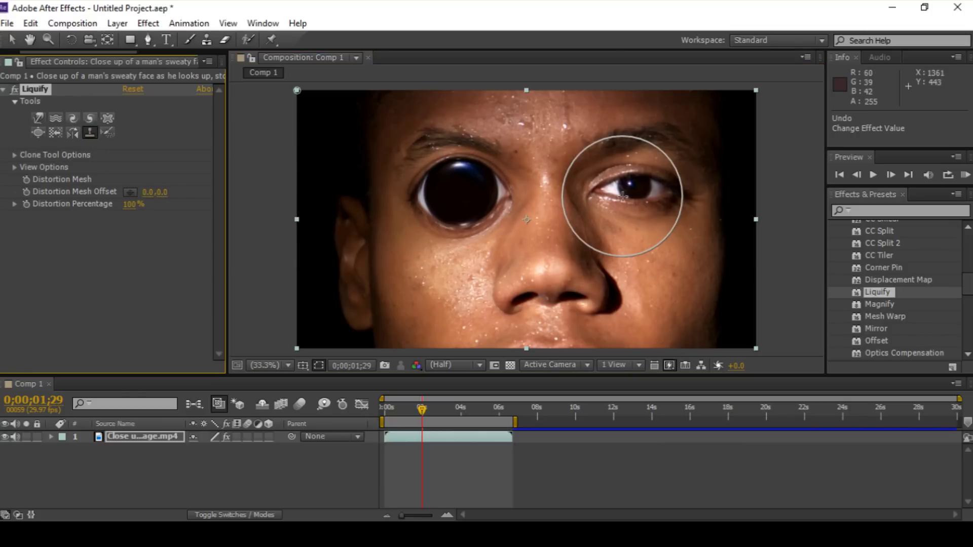
pyautogui.keyDown('alt'); pyautogui.click(462, 192); pyautogui.keyUp('alt')
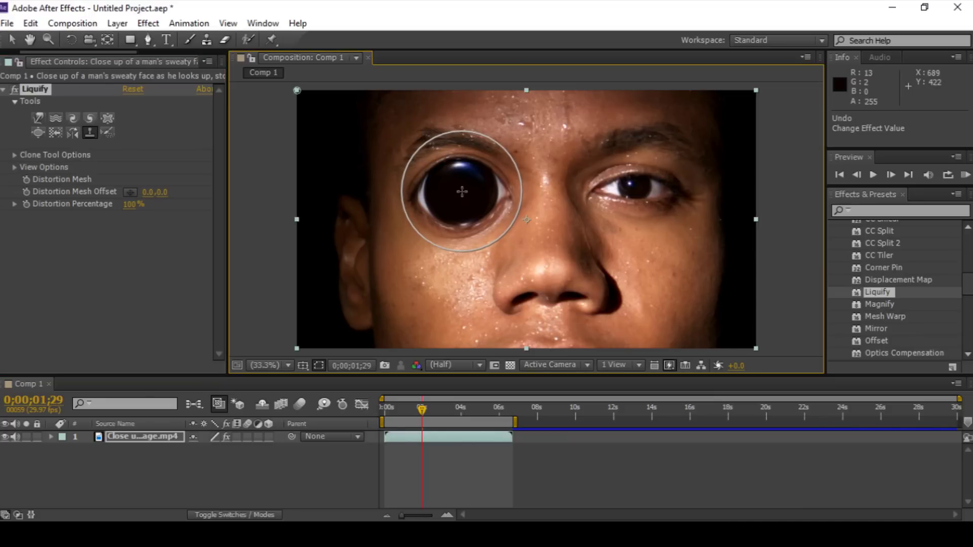
pyautogui.click(635, 191)
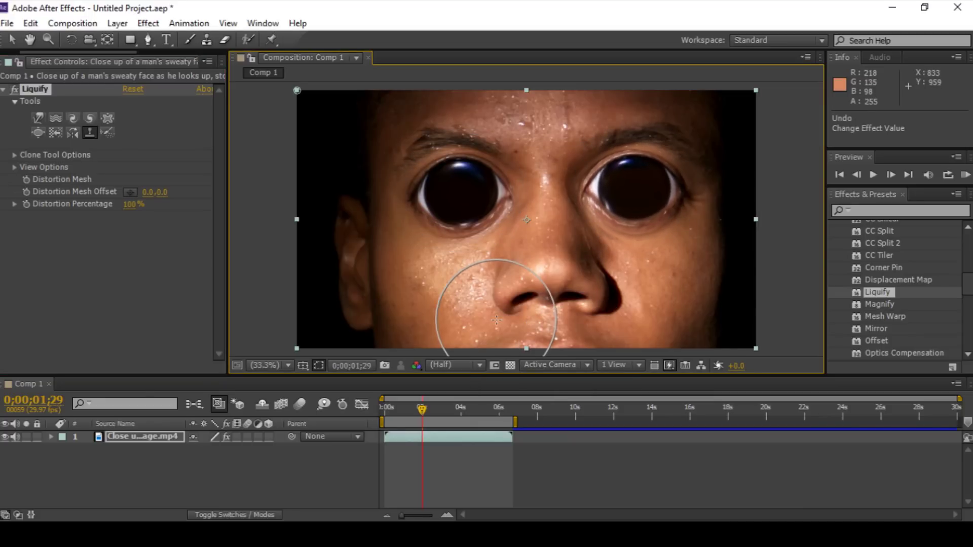
pyautogui.click(107, 133)
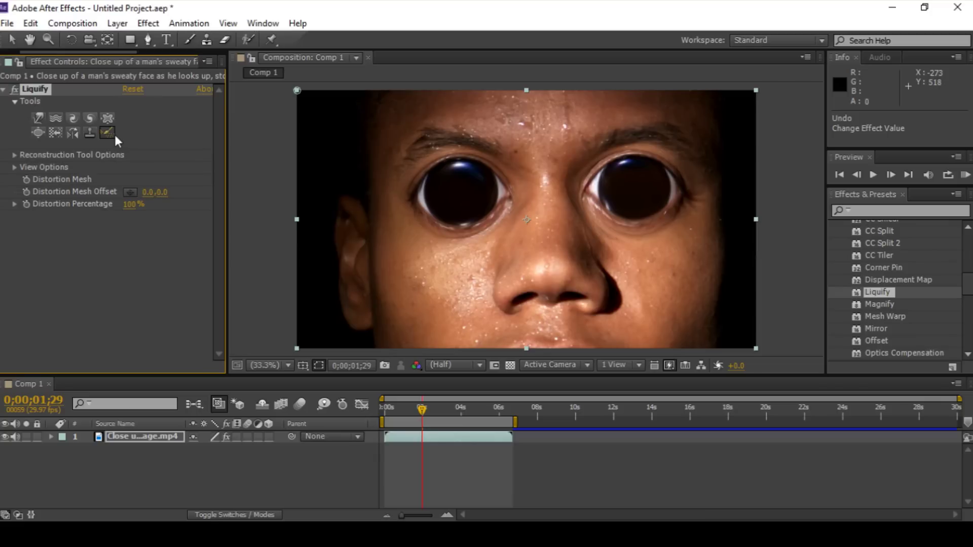
# Restore the enlarged left eye using Reconstruction in Revert mode
pyautogui.click(14, 154)
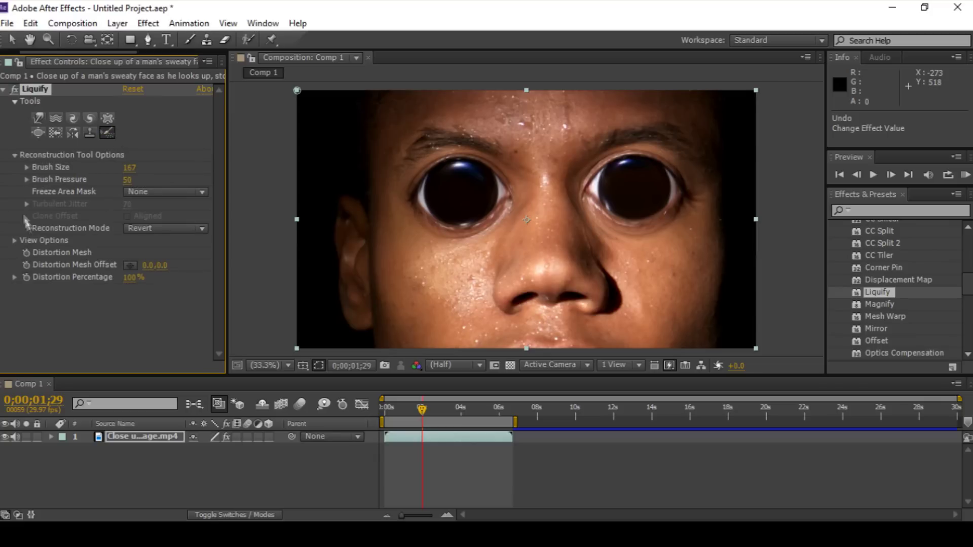
pyautogui.click(166, 228)
pyautogui.click(179, 246)
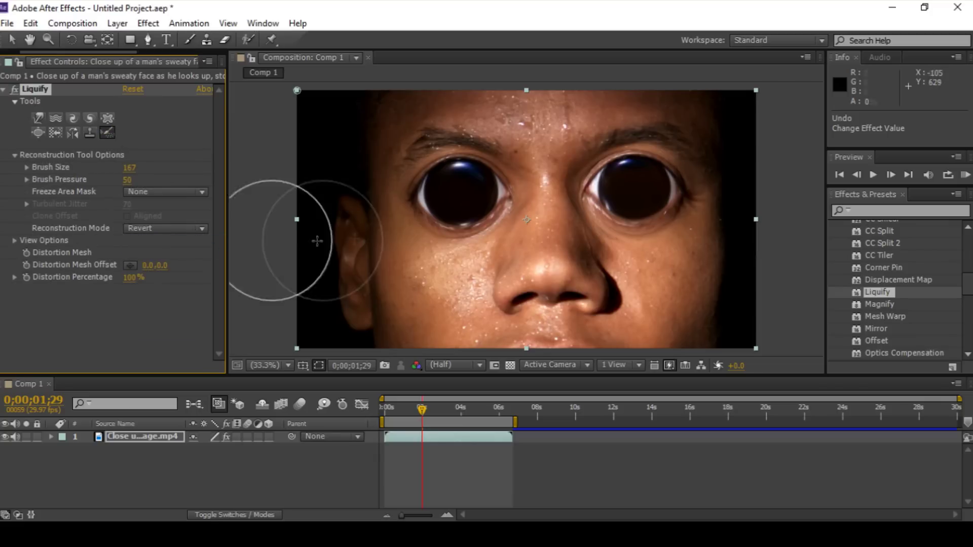
pyautogui.click(427, 176)
pyautogui.moveTo(428, 176); pyautogui.dragTo(449, 241)
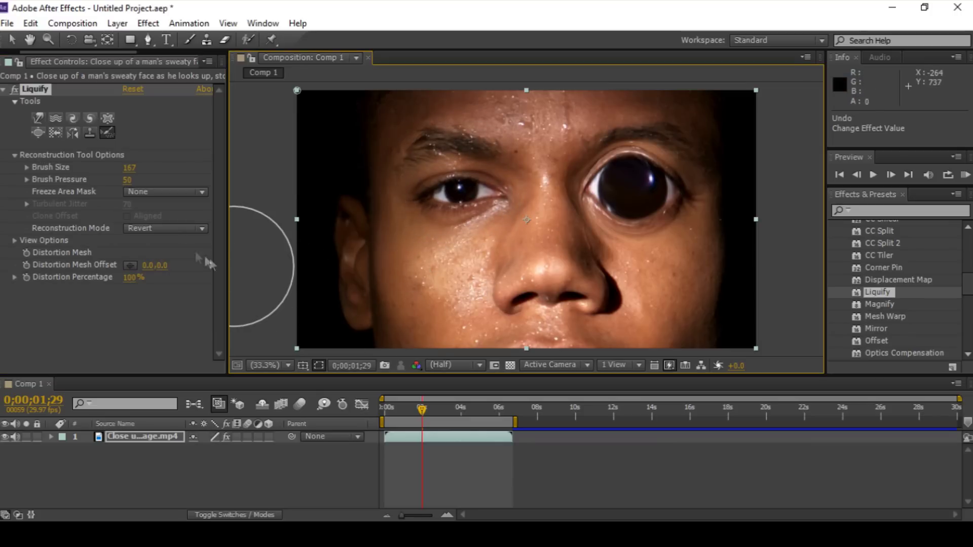
# Shrink the right eye in Displace mode, then reconstruct nose to left eye in Amplitwist mode
pyautogui.click(201, 229)
pyautogui.click(164, 260)
pyautogui.moveTo(641, 172); pyautogui.dragTo(675, 147)
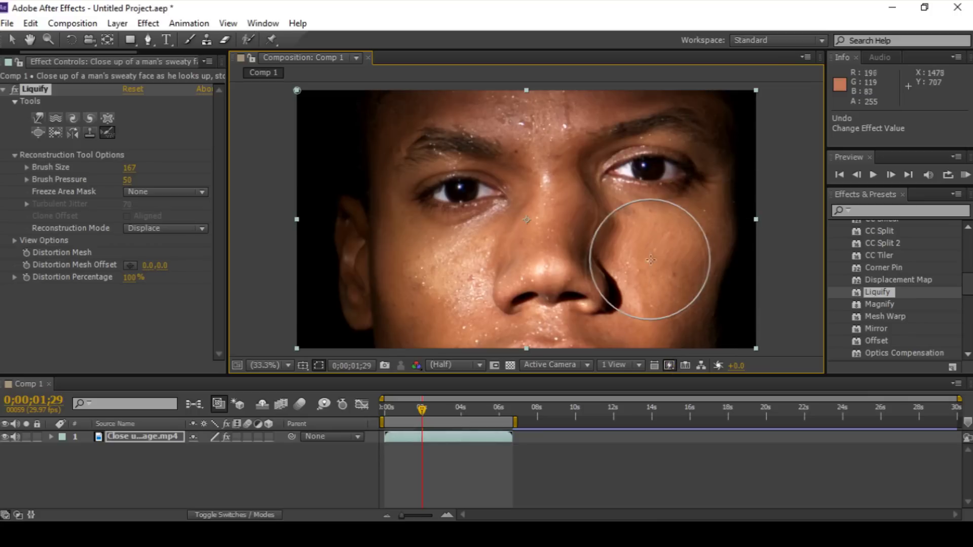
pyautogui.click(201, 229)
pyautogui.click(163, 272)
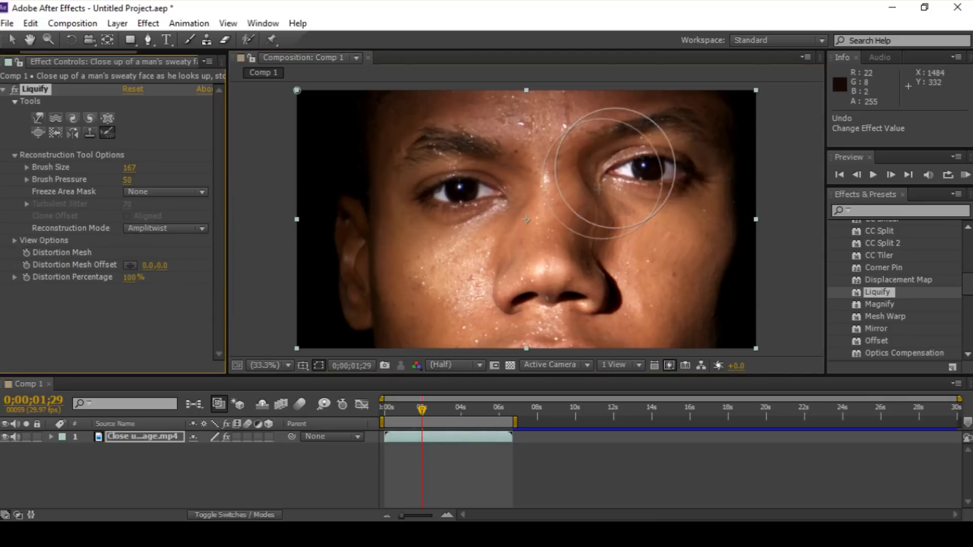
pyautogui.moveTo(591, 193); pyautogui.dragTo(448, 170)
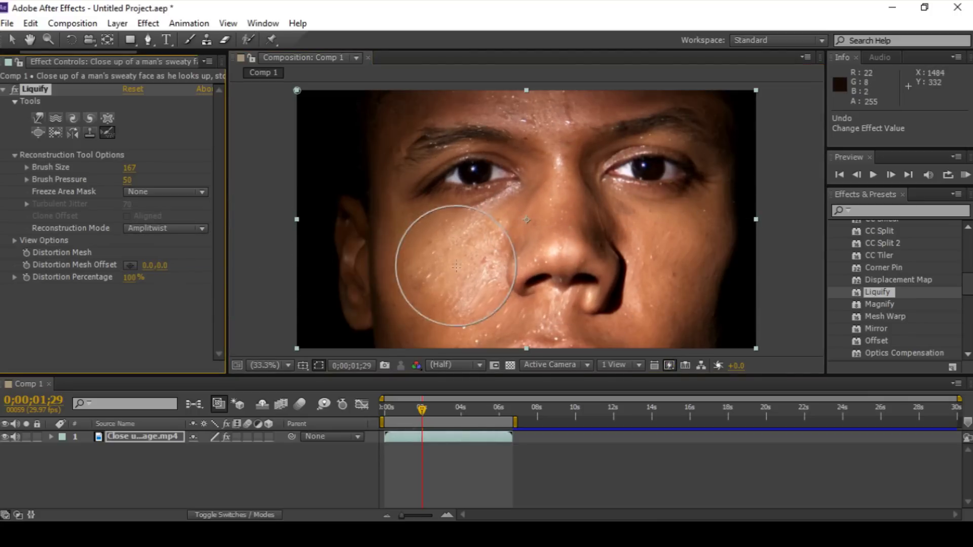
# Reconstruct from the right eye across the nose in Affine mode, and set brush size 223
pyautogui.click(201, 229)
pyautogui.click(162, 290)
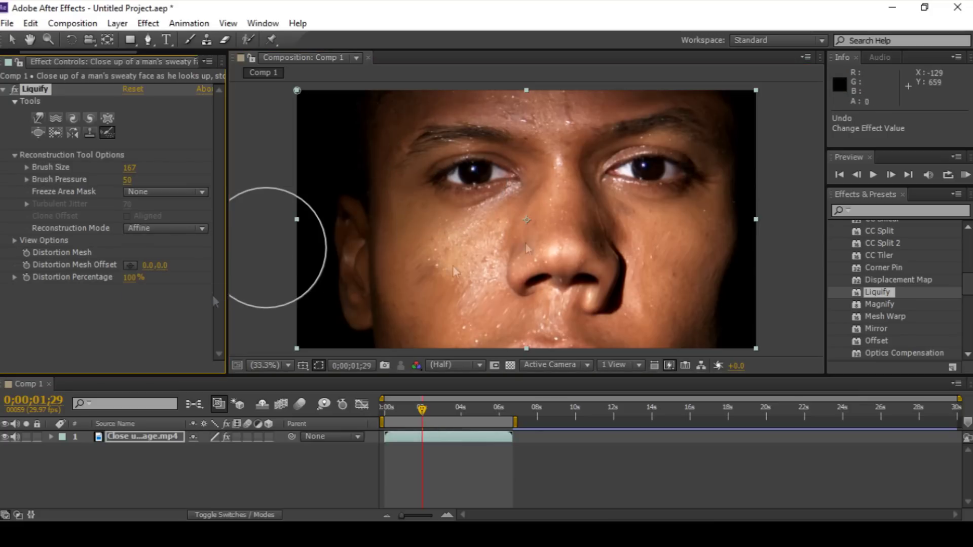
pyautogui.moveTo(712, 169); pyautogui.dragTo(401, 315)
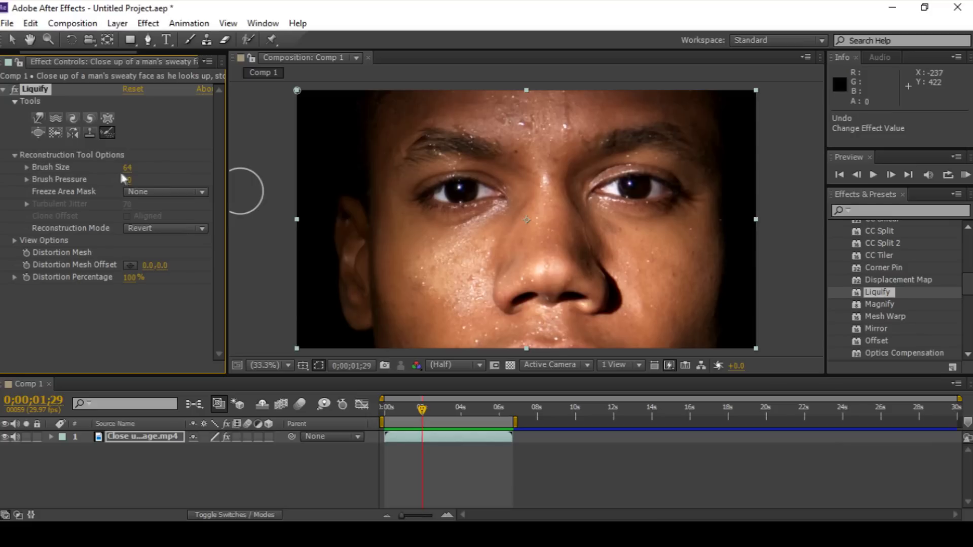
pyautogui.moveTo(149, 169); pyautogui.dragTo(141, 176)
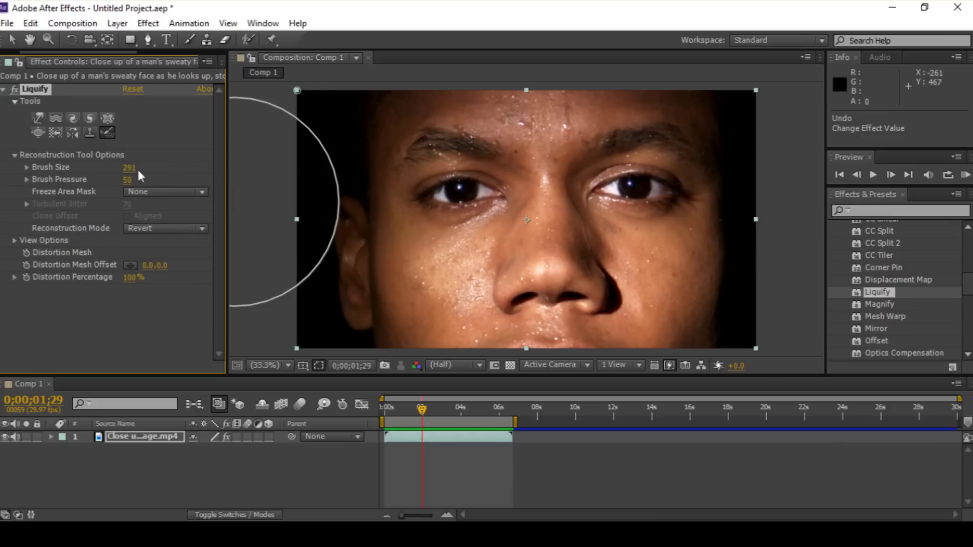
pyautogui.moveTo(74, 168); pyautogui.dragTo(79, 168)
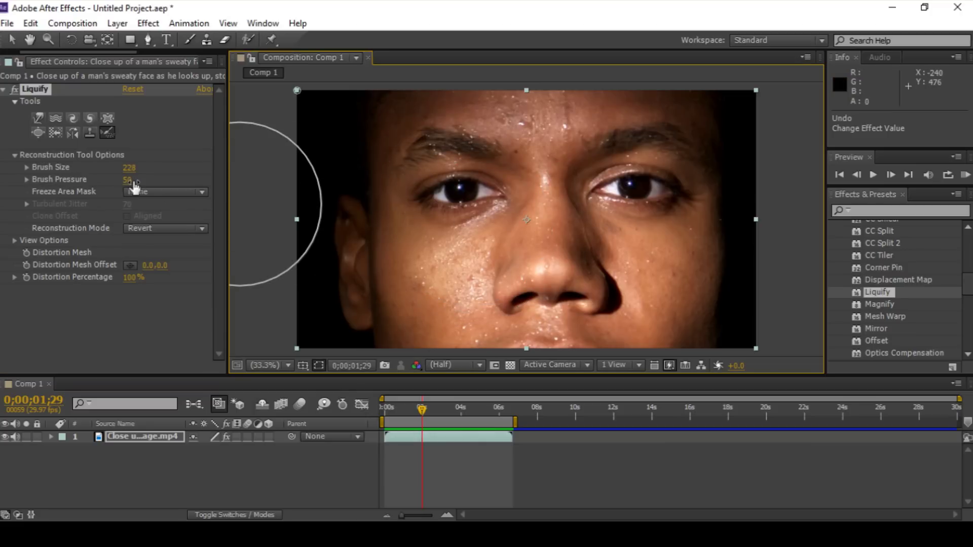
# Twirl the left eye, undo it, twirl the right eye, then reset Liquify
pyautogui.click(90, 121)
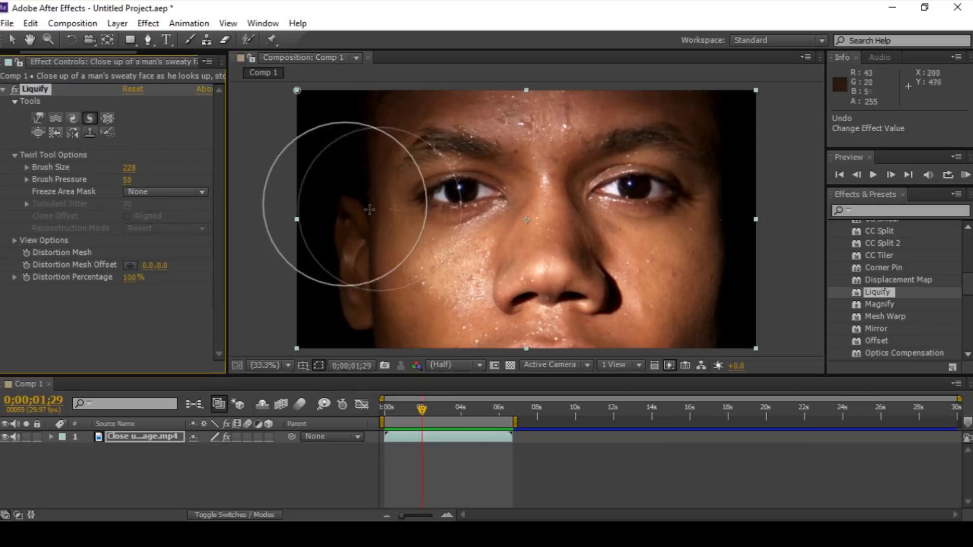
pyautogui.moveTo(453, 197); pyautogui.dragTo(456, 198)
pyautogui.hotkey('ctrl', 'z')
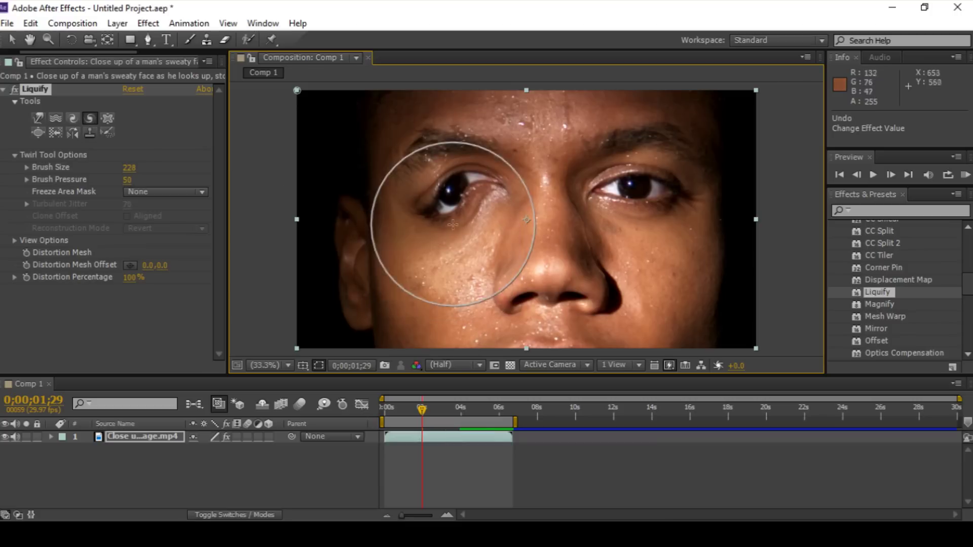
pyautogui.moveTo(630, 223); pyautogui.dragTo(631, 202)
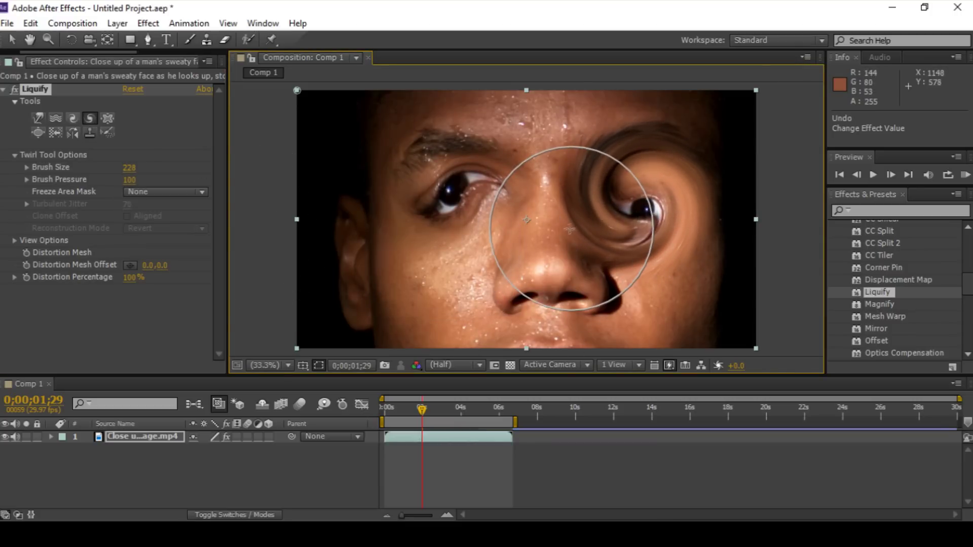
pyautogui.click(133, 88)
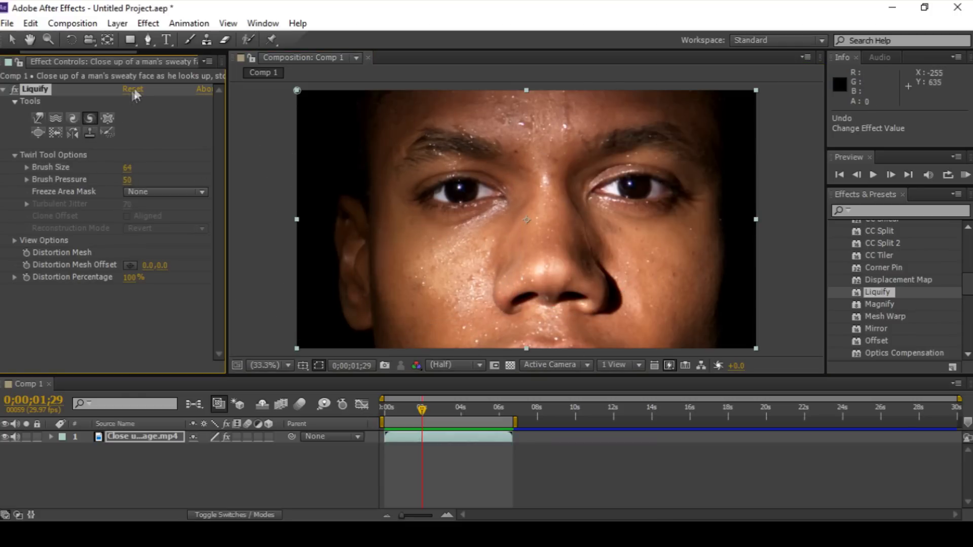
# Warp the left eyebrow sideways, both lower eyelids into teardrops, and the nose tip downward
pyautogui.moveTo(449, 147); pyautogui.dragTo(355, 144)
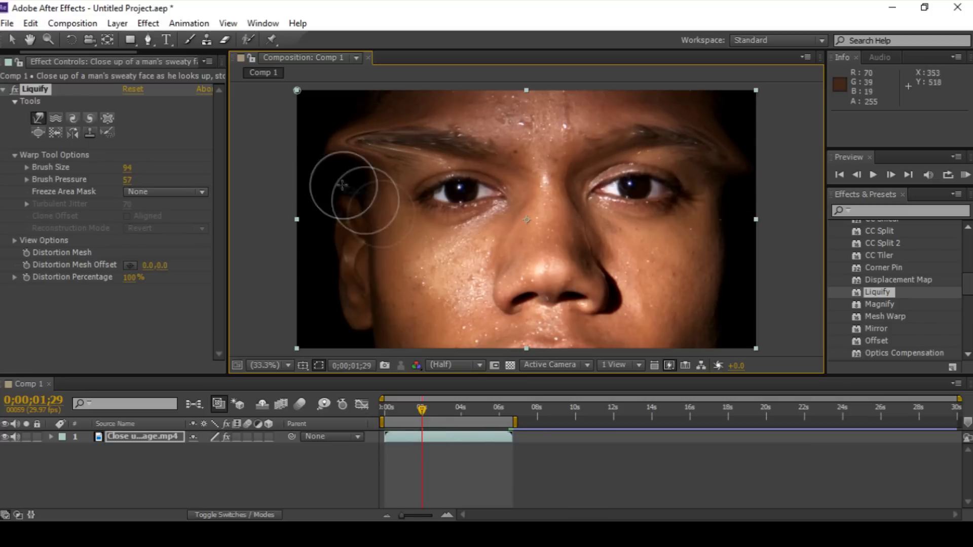
pyautogui.moveTo(463, 227); pyautogui.dragTo(460, 273)
pyautogui.moveTo(636, 203); pyautogui.dragTo(640, 276)
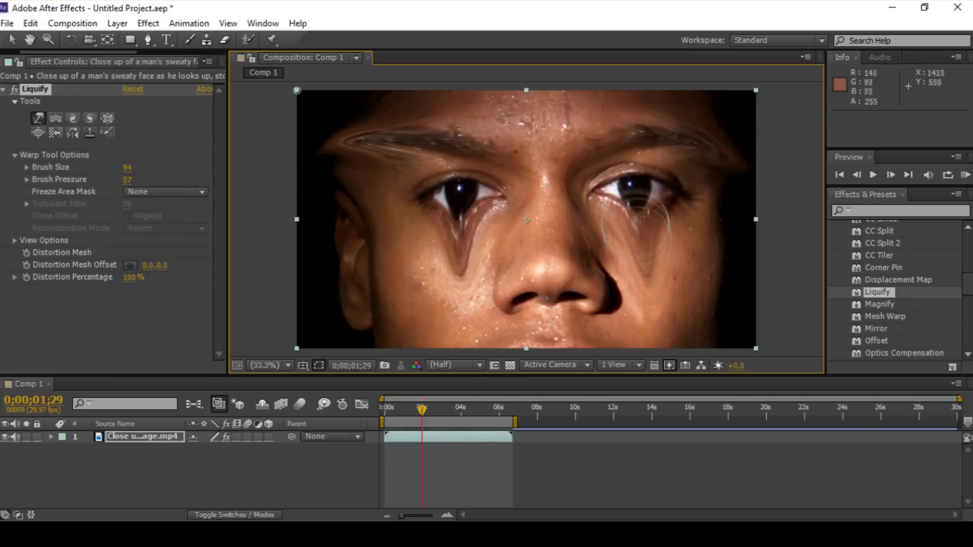
pyautogui.moveTo(542, 270); pyautogui.dragTo(548, 284)
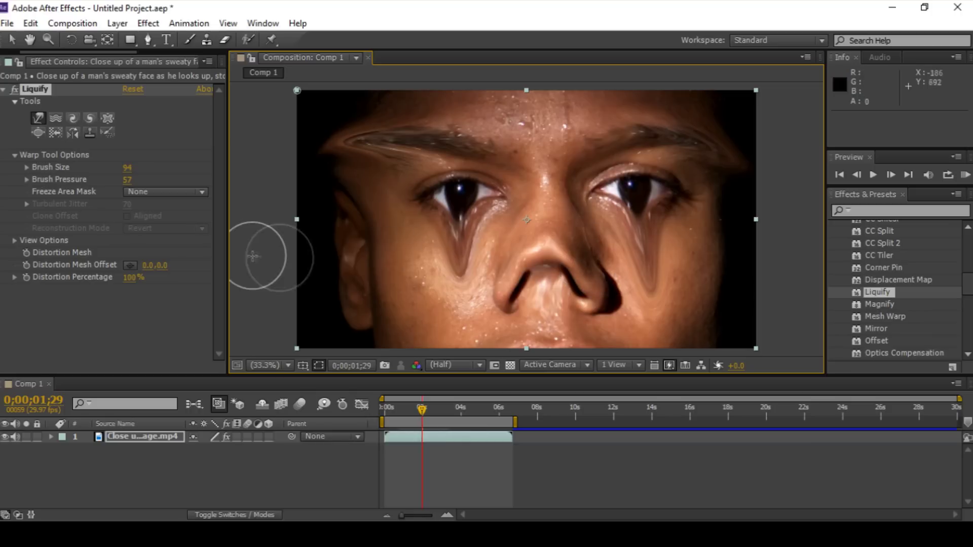
# Show the distortion mesh and try Small and Large mesh sizes before returning to Medium
pyautogui.click(14, 240)
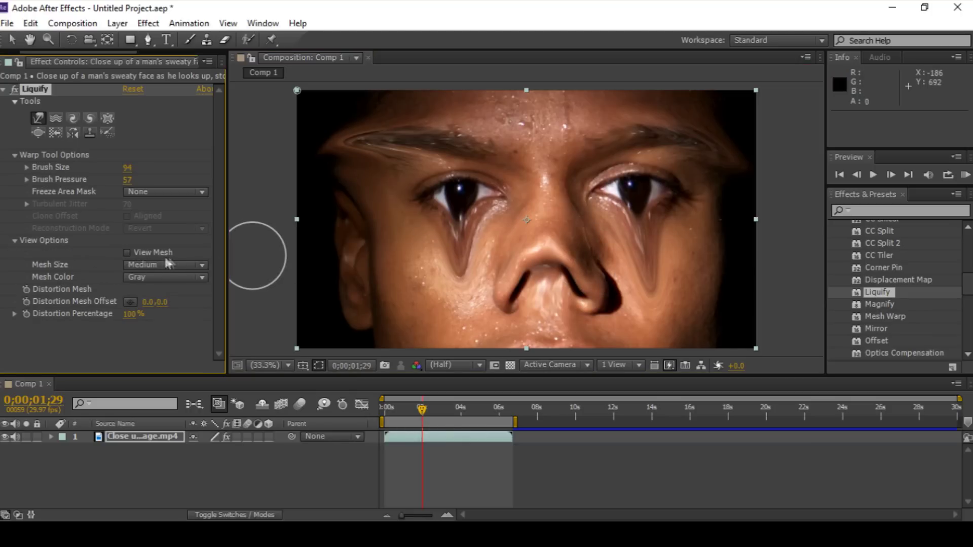
pyautogui.click(127, 252)
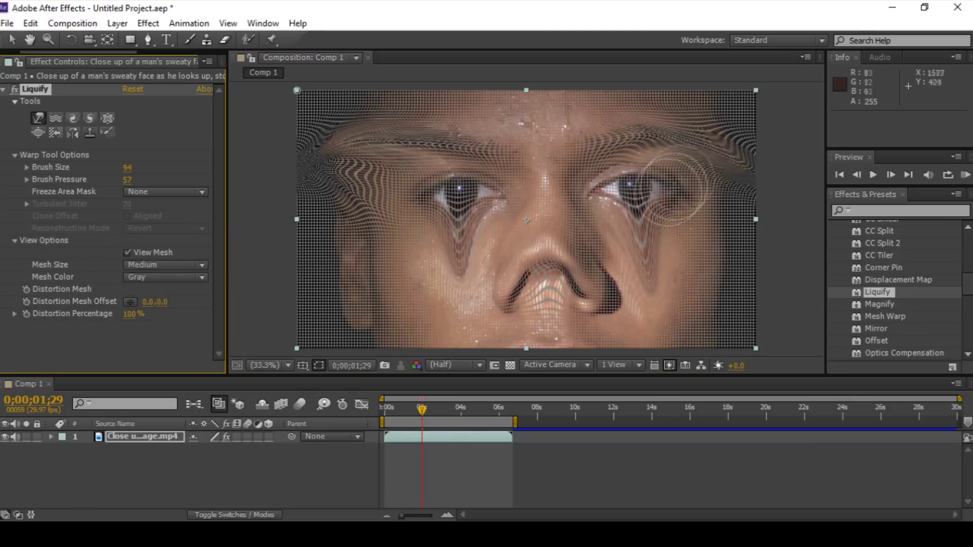
pyautogui.click(195, 265)
pyautogui.click(196, 279)
pyautogui.click(195, 266)
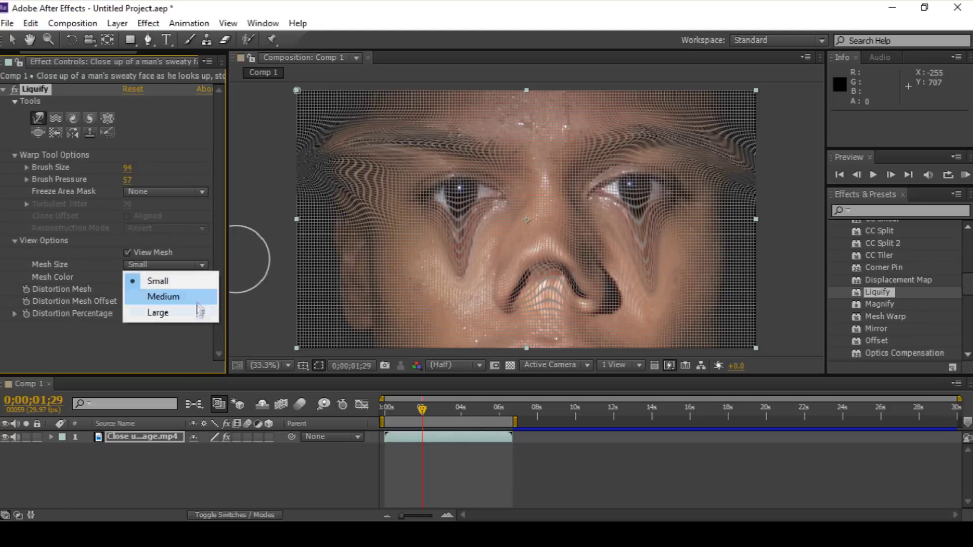
pyautogui.click(197, 312)
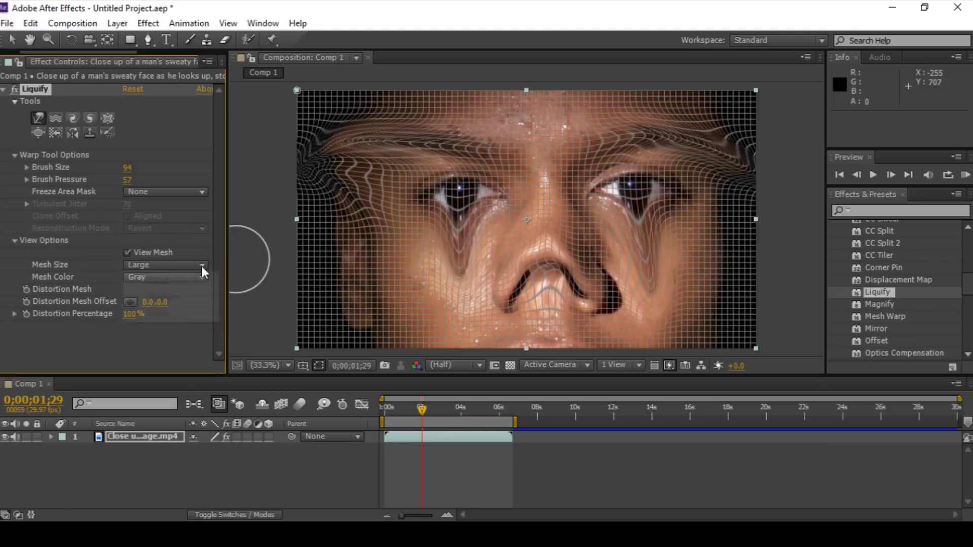
pyautogui.click(202, 266)
pyautogui.click(197, 293)
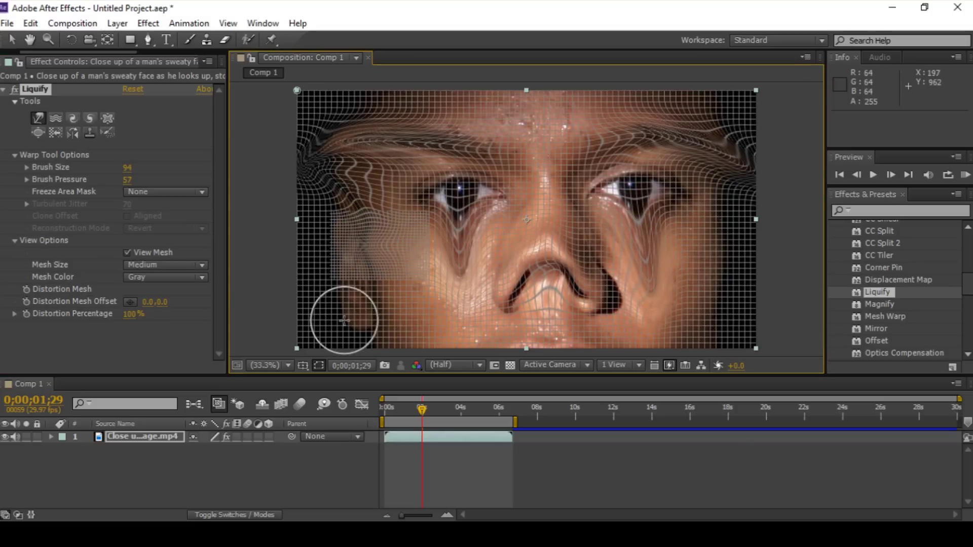
# Smear the cheek further and try Red and Blue mesh colours before returning to Gray
pyautogui.moveTo(649, 252); pyautogui.dragTo(674, 268)
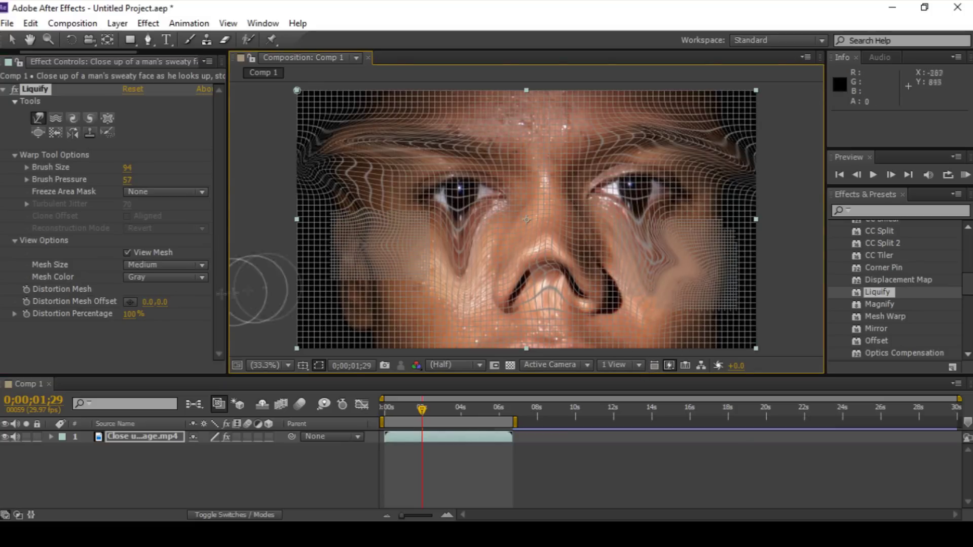
pyautogui.click(199, 277)
pyautogui.click(198, 293)
pyautogui.click(198, 277)
pyautogui.click(189, 354)
pyautogui.click(204, 277)
pyautogui.click(190, 388)
# Hide the mesh, collapse View Options, and reset Liquify to clear all distortion
pyautogui.click(127, 253)
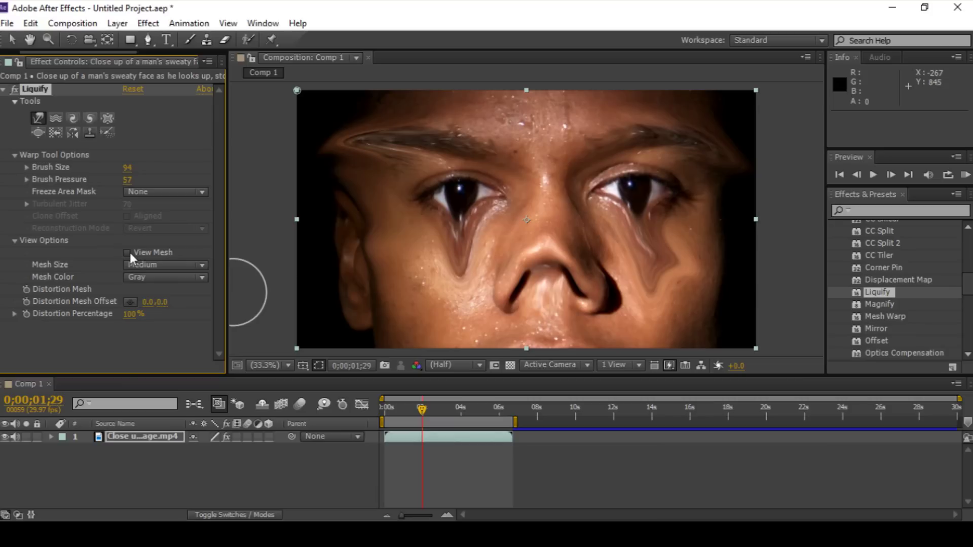
pyautogui.click(14, 240)
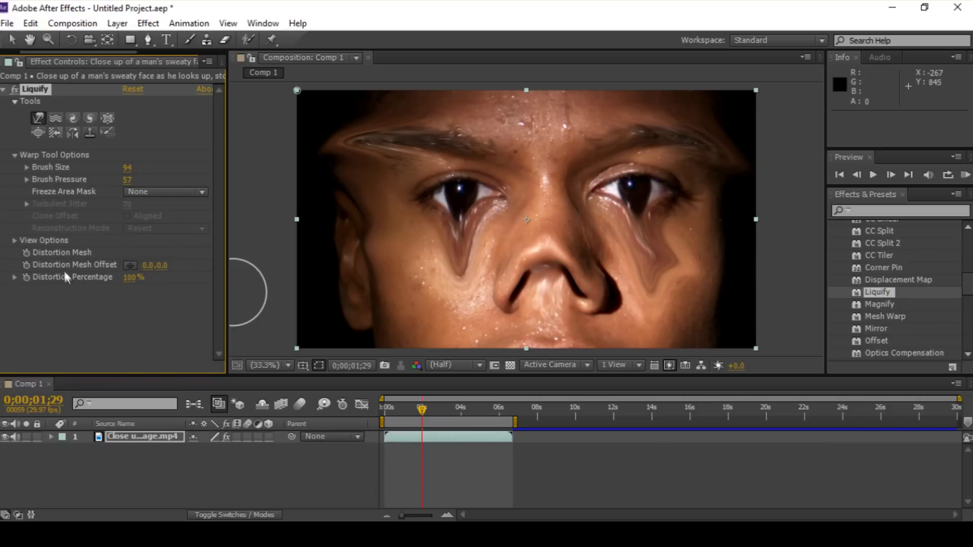
pyautogui.click(134, 89)
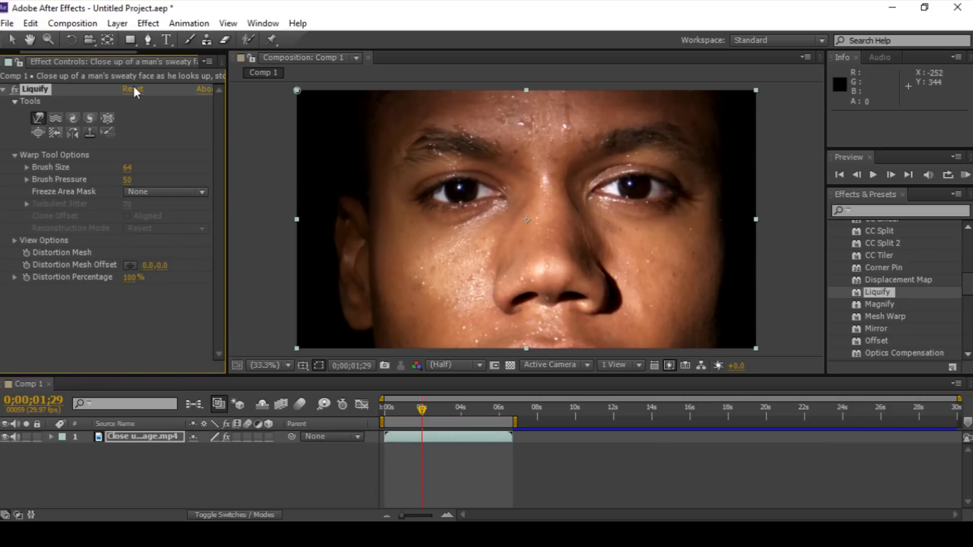
# Scrub the clip, then expand the layer, its Effects and Liquify properties in an enlarged timeline
pyautogui.moveTo(418, 410); pyautogui.dragTo(384, 408)
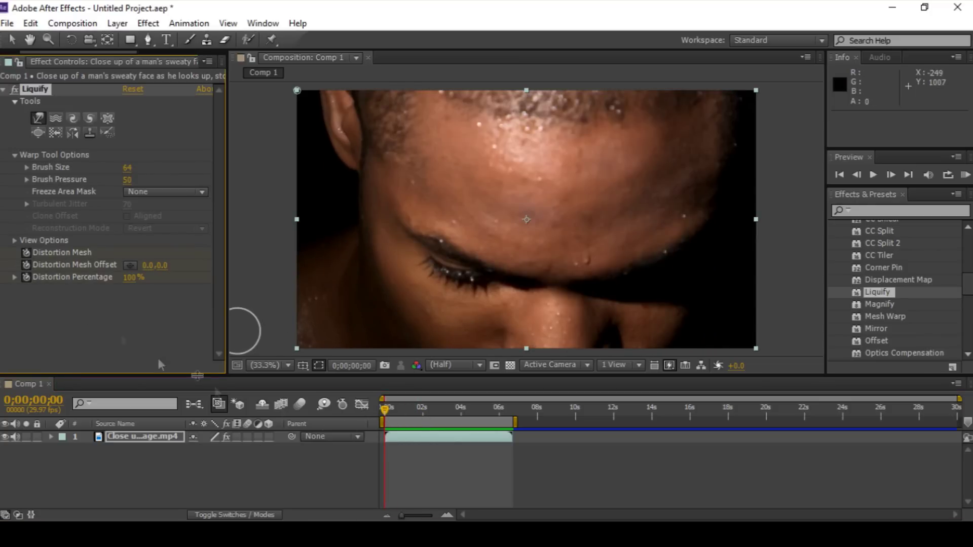
pyautogui.moveTo(386, 409); pyautogui.dragTo(424, 405)
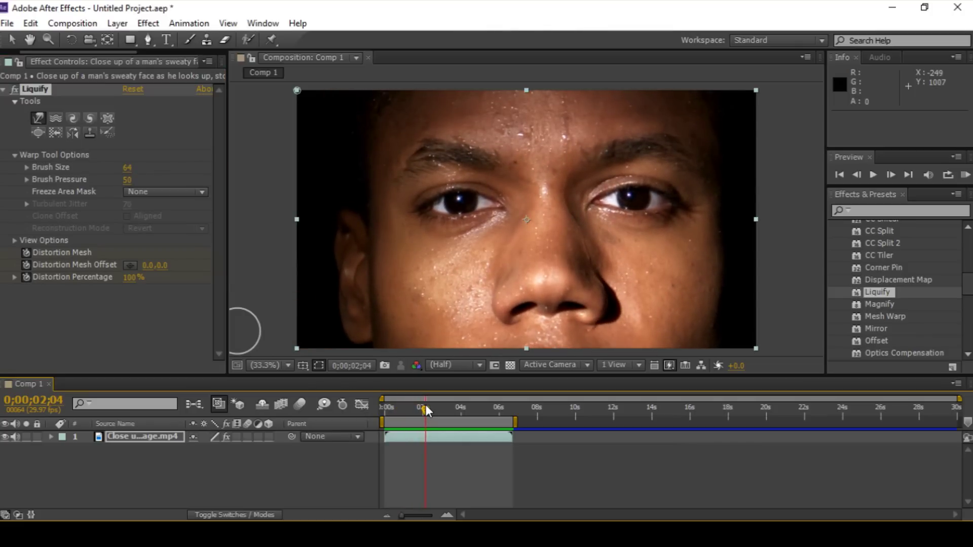
pyautogui.click(50, 437)
pyautogui.click(62, 448)
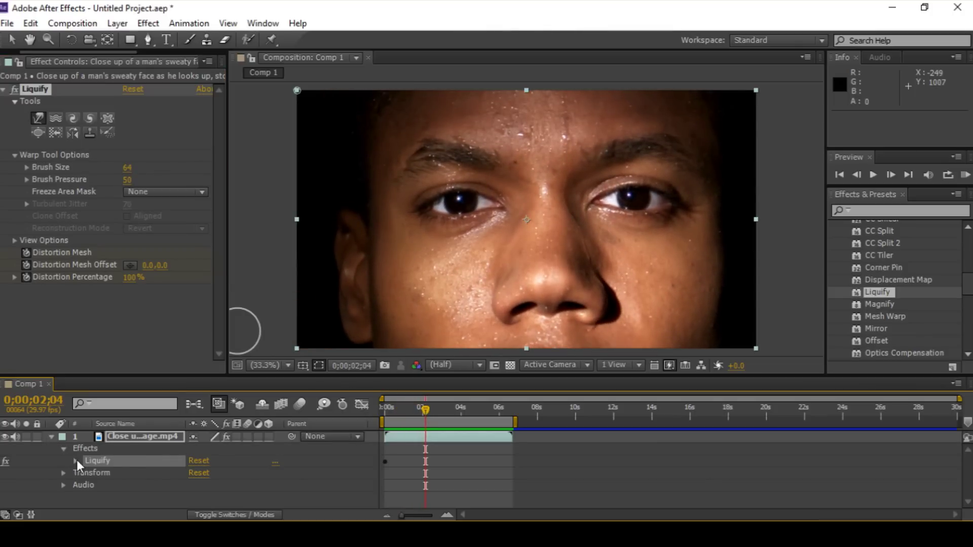
pyautogui.click(76, 459)
pyautogui.moveTo(326, 384); pyautogui.dragTo(325, 324)
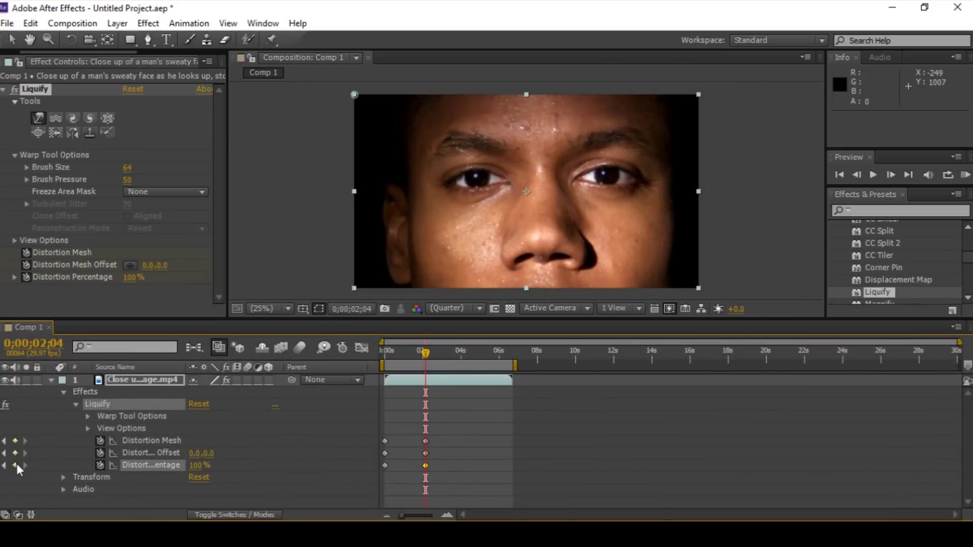
# Bloat both eyes with the Bloat tool and scrub forward to 3;25
pyautogui.click(38, 132)
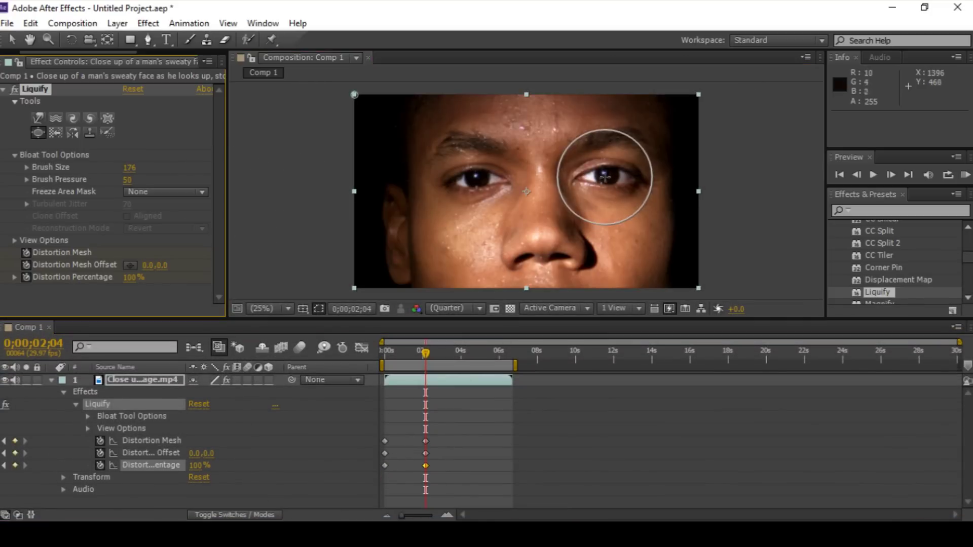
pyautogui.click(603, 181)
pyautogui.click(474, 178)
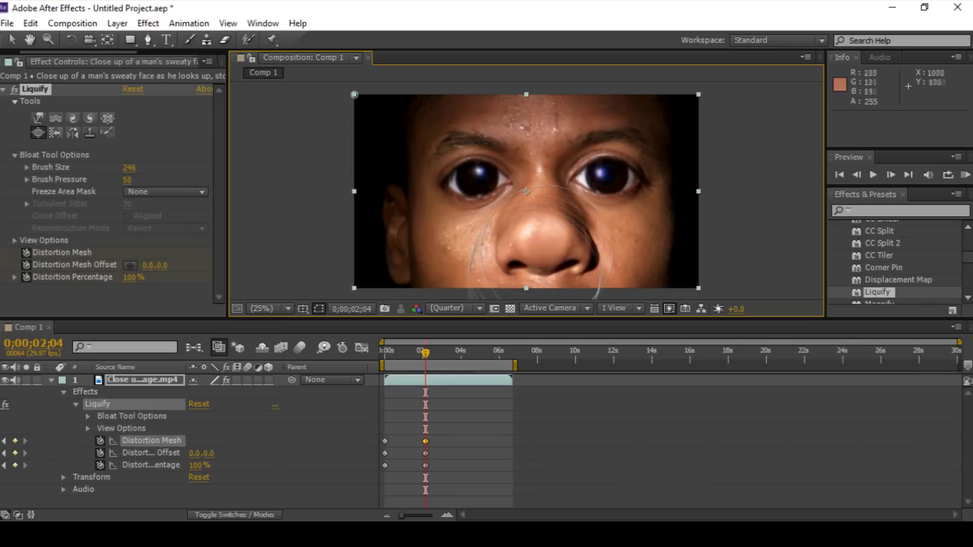
pyautogui.moveTo(426, 353)
pyautogui.mouseDown()
pyautogui.moveTo(389, 353)
pyautogui.moveTo(429, 348)
pyautogui.mouseUp()
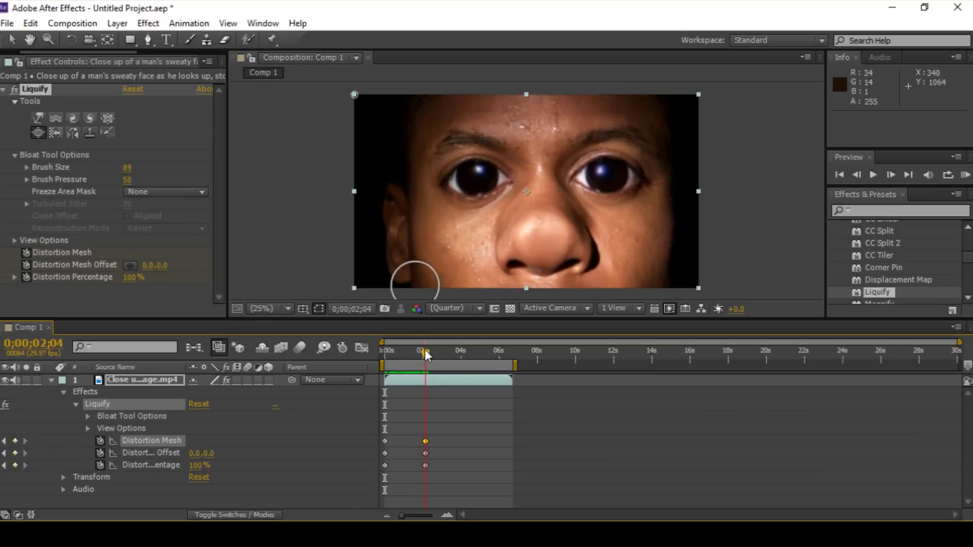
pyautogui.moveTo(430, 349); pyautogui.dragTo(458, 350)
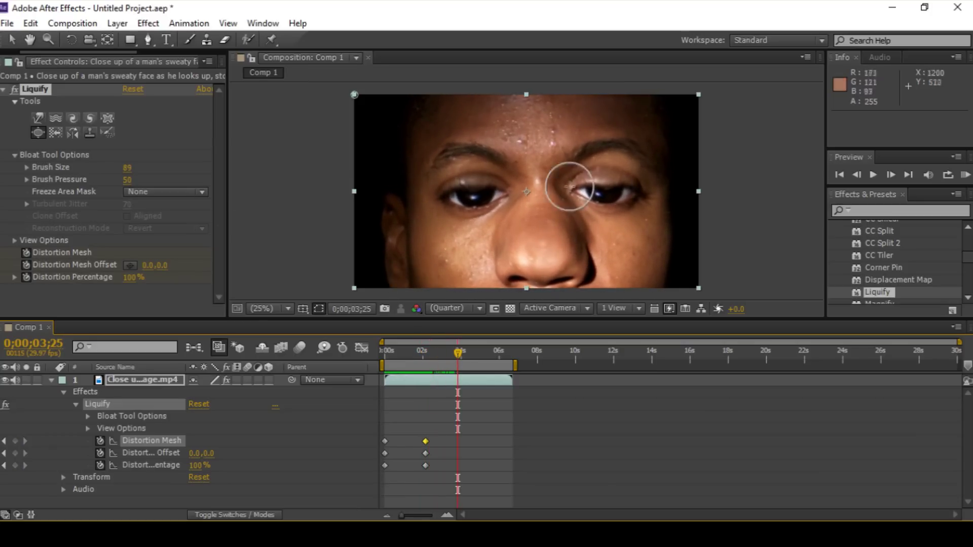
# Briefly toggle View Mesh on and off, then return to 2;22
pyautogui.click(14, 240)
pyautogui.click(127, 253)
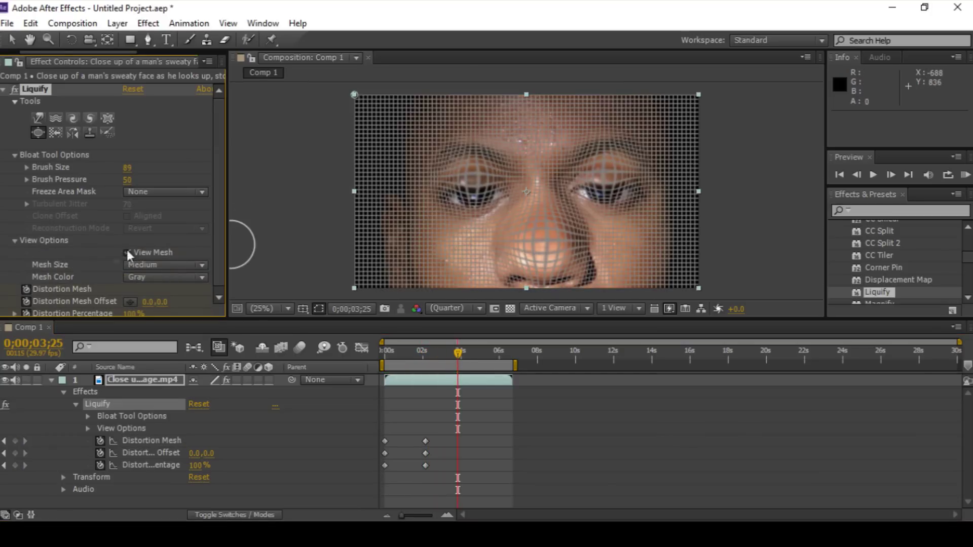
pyautogui.click(127, 253)
pyautogui.click(15, 240)
pyautogui.moveTo(488, 345); pyautogui.dragTo(437, 360)
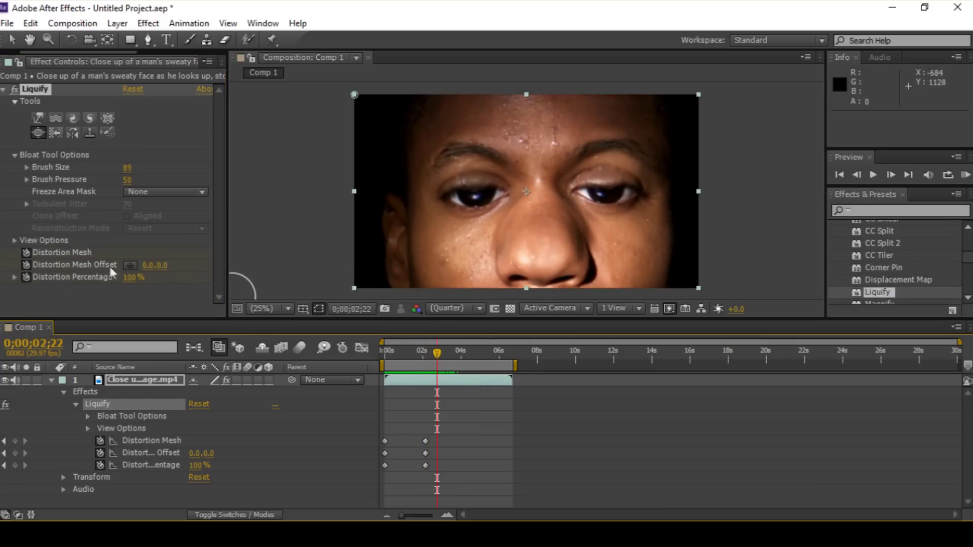
# Set Distortion Mesh Offset to 0.0, 50.0 at 0;00;02;22 and preview the animation
pyautogui.click(148, 265)
pyautogui.press('Tab')
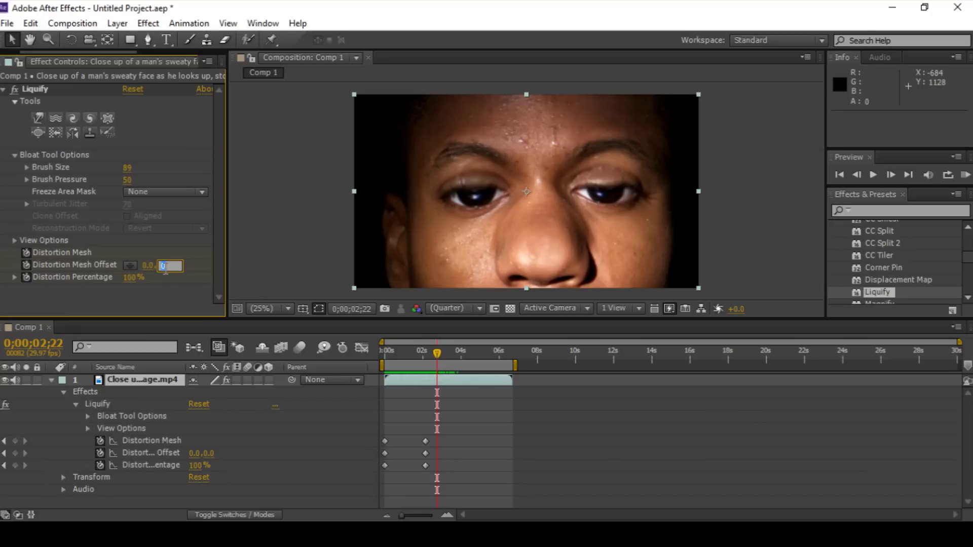
pyautogui.write('50')
pyautogui.press('Return')
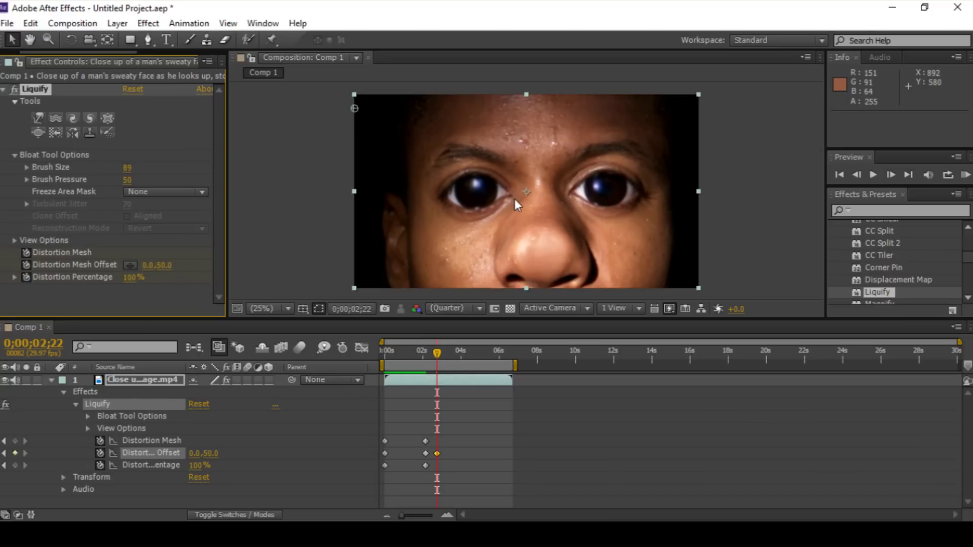
pyautogui.moveTo(438, 353); pyautogui.dragTo(434, 348)
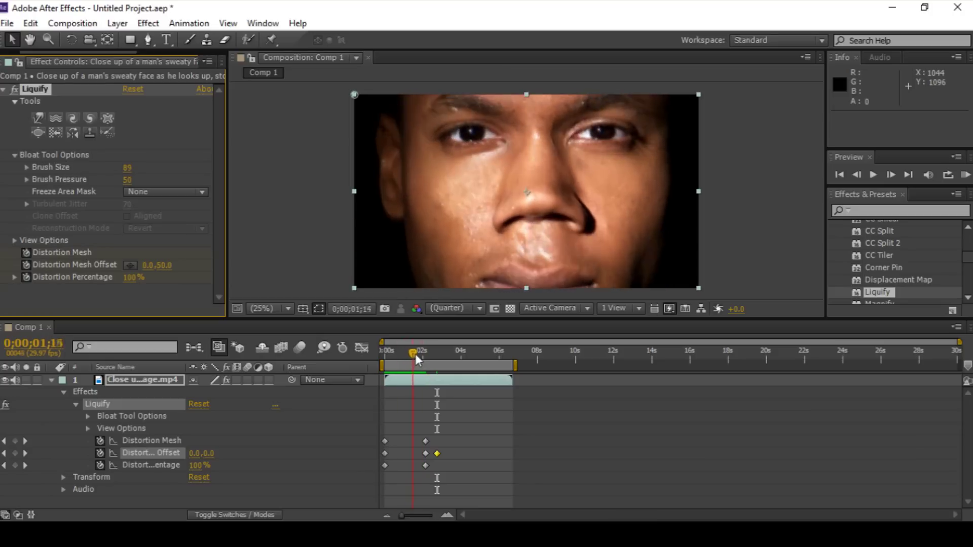
pyautogui.press('space')
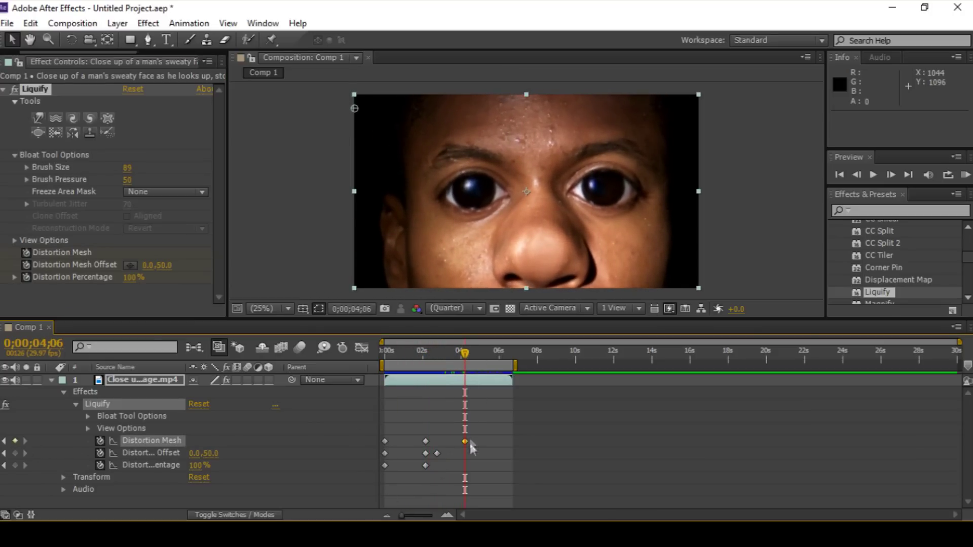
# Bloat both eyes further at 5;14 and scrub through the clip to review
pyautogui.moveTo(464, 354); pyautogui.dragTo(488, 351)
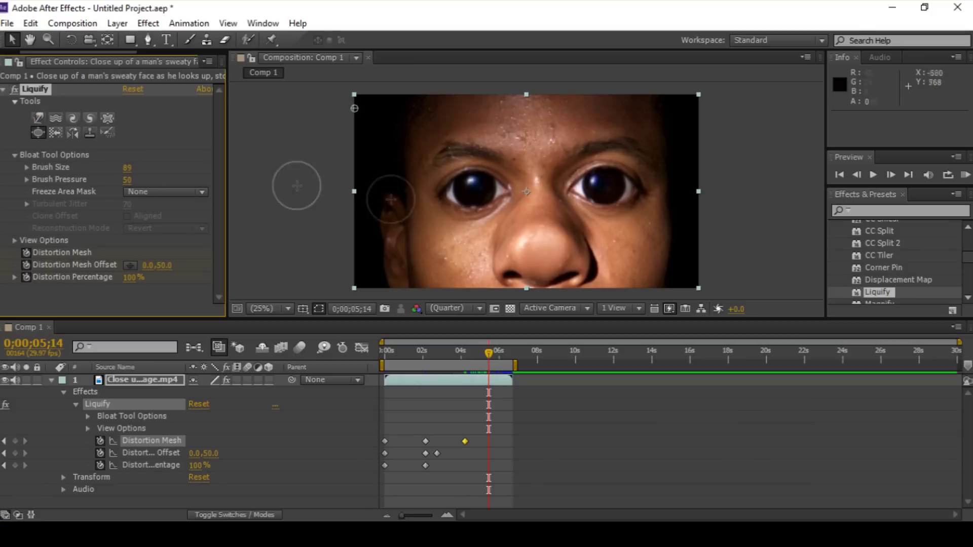
pyautogui.moveTo(588, 192); pyautogui.dragTo(589, 191)
pyautogui.moveTo(477, 190); pyautogui.dragTo(476, 190)
pyautogui.click(470, 354)
pyautogui.moveTo(462, 358)
pyautogui.mouseDown()
pyautogui.moveTo(418, 354)
pyautogui.moveTo(513, 347)
pyautogui.mouseUp()
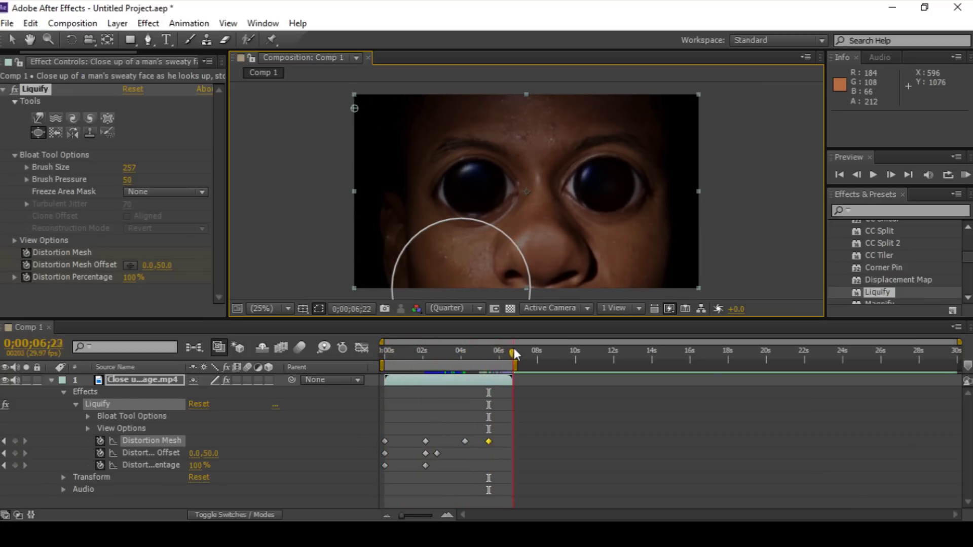
pyautogui.moveTo(513, 348); pyautogui.dragTo(229, 289)
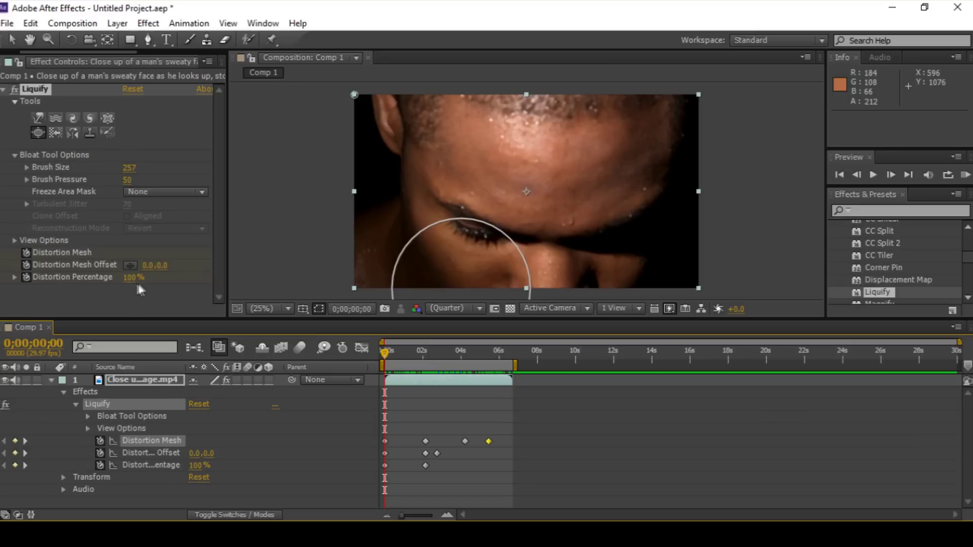
pyautogui.moveTo(385, 351); pyautogui.dragTo(489, 345)
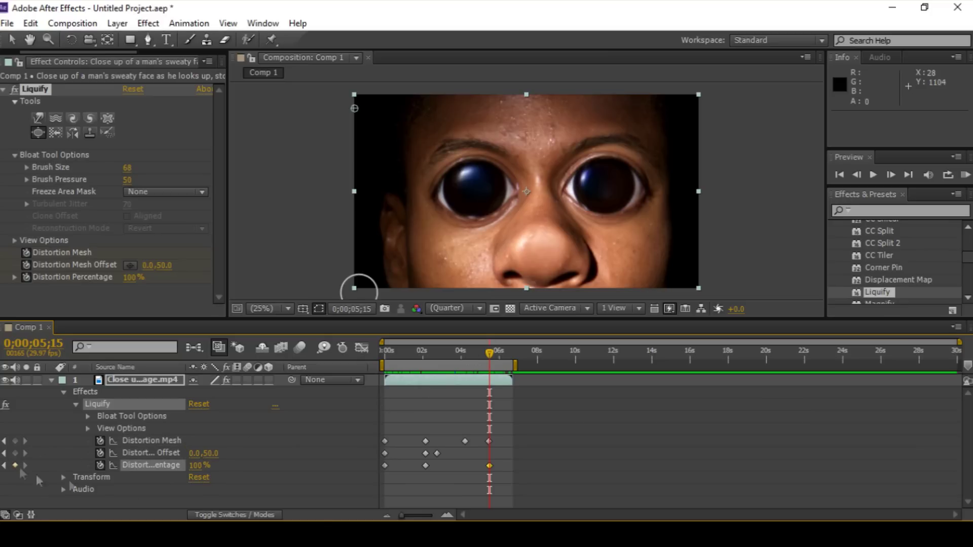
# Drop Distortion Percentage to 0% at 6;12 and play a preview from the start
pyautogui.moveTo(493, 352); pyautogui.dragTo(508, 352)
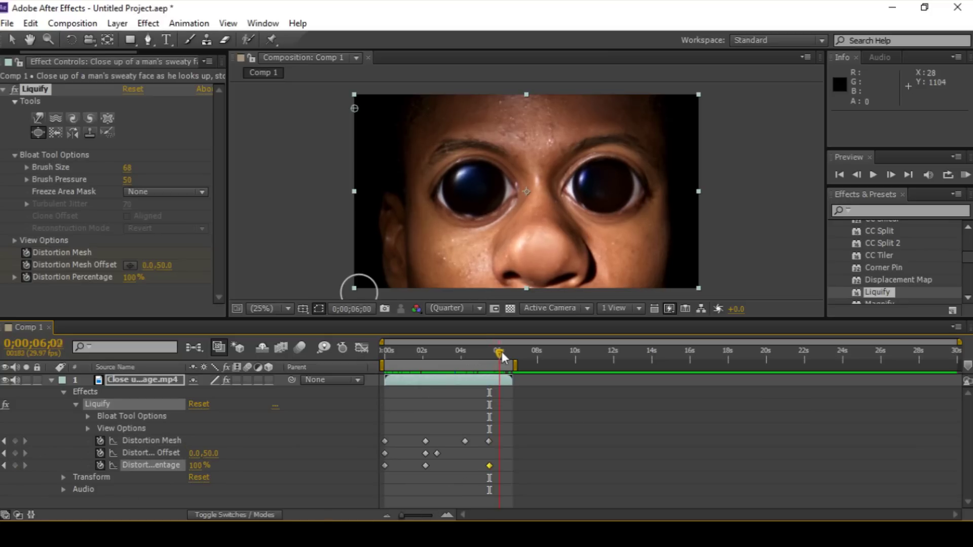
pyautogui.moveTo(130, 277); pyautogui.dragTo(61, 289)
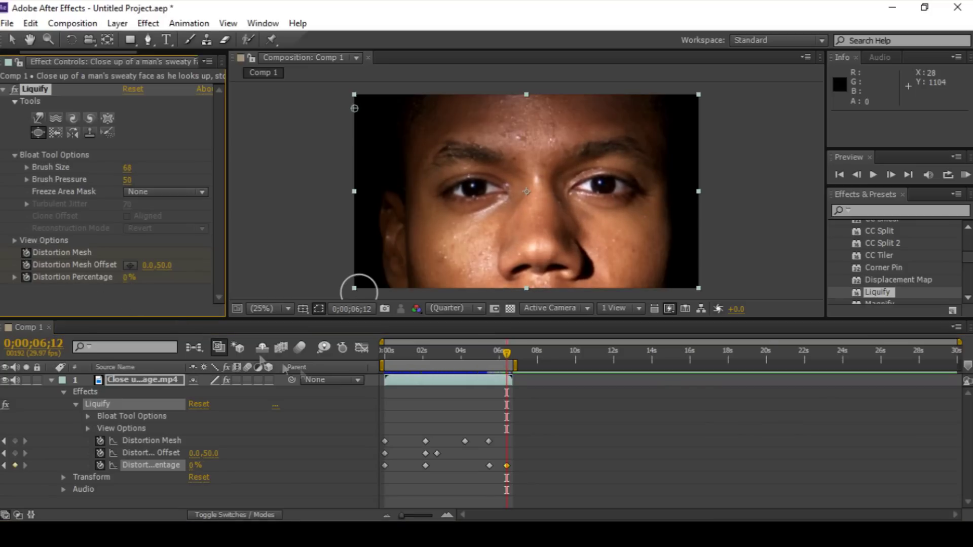
pyautogui.press('Home')
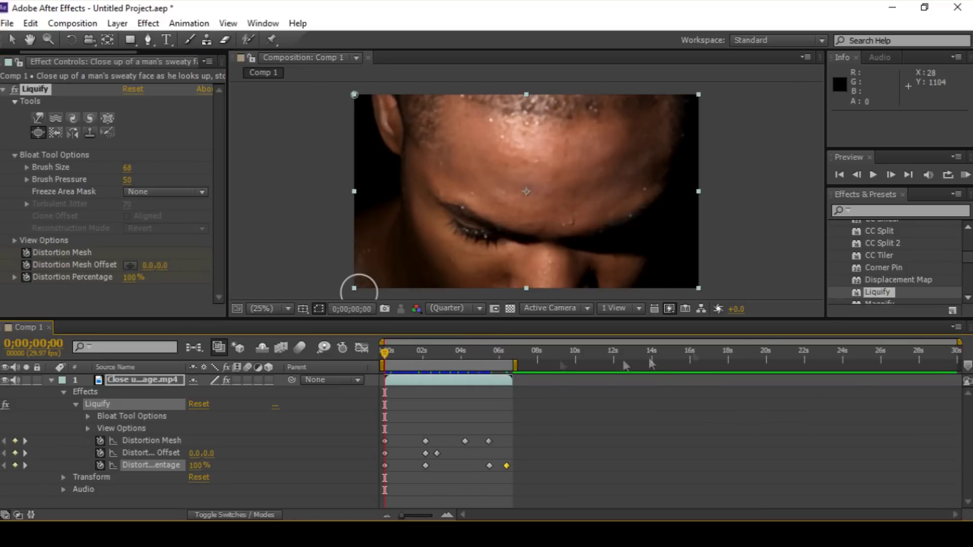
pyautogui.click(874, 175)
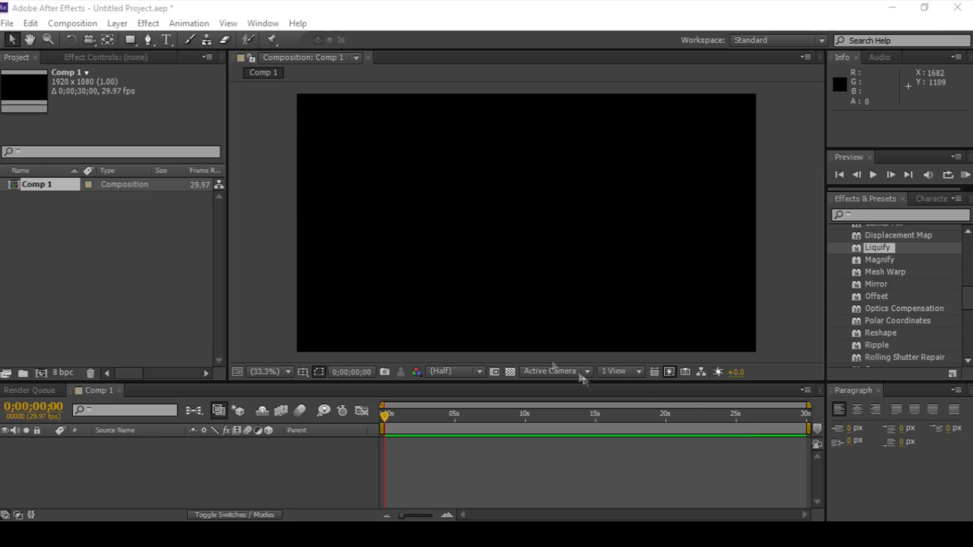
pyautogui.click(167, 41)
pyautogui.click(335, 294)
pyautogui.write('Eskchat')
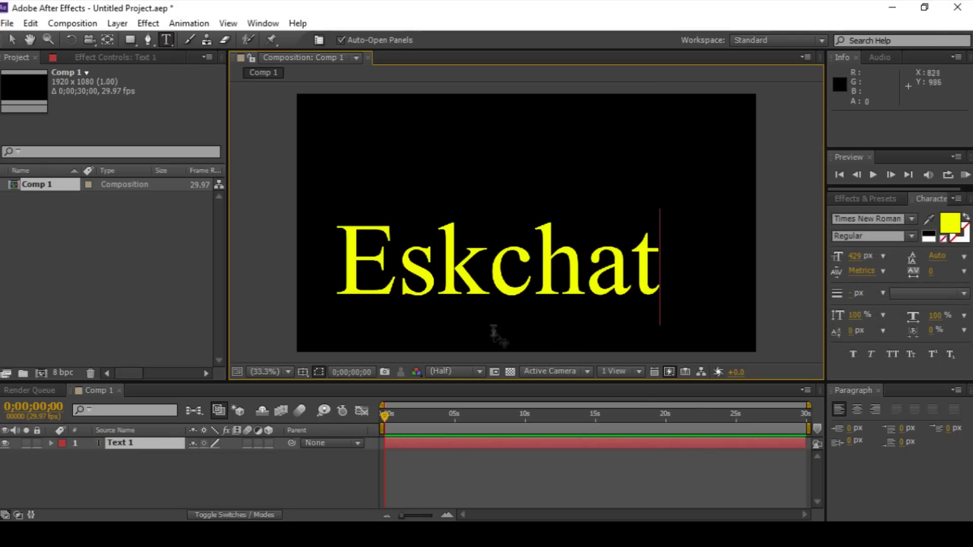
pyautogui.moveTo(452, 316); pyautogui.dragTo(522, 347)
pyautogui.click(850, 202)
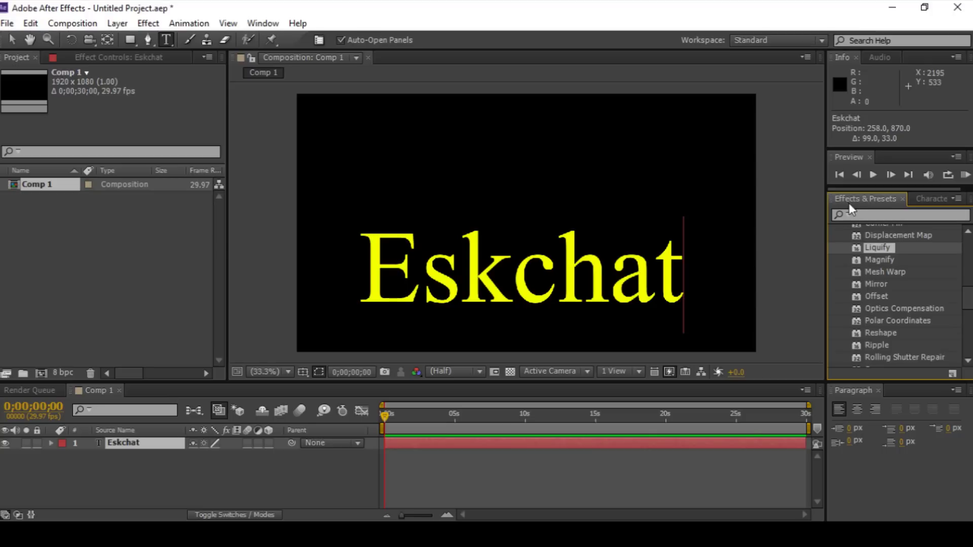
pyautogui.moveTo(877, 253); pyautogui.dragTo(542, 271)
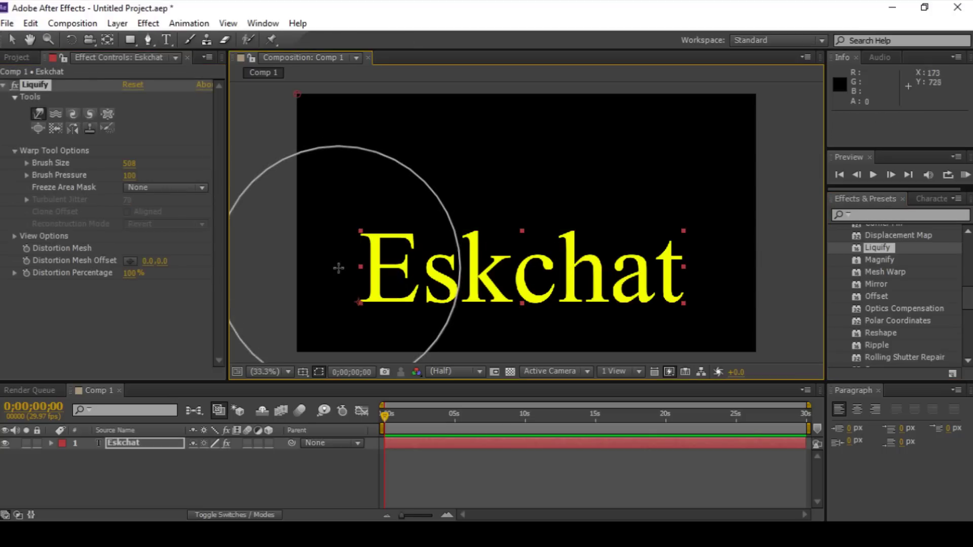
pyautogui.moveTo(360, 262)
pyautogui.mouseDown()
pyautogui.moveTo(565, 280)
pyautogui.moveTo(495, 279)
pyautogui.mouseUp()
pyautogui.moveTo(515, 169)
pyautogui.mouseDown()
pyautogui.moveTo(493, 294)
pyautogui.moveTo(475, 56)
pyautogui.mouseUp()
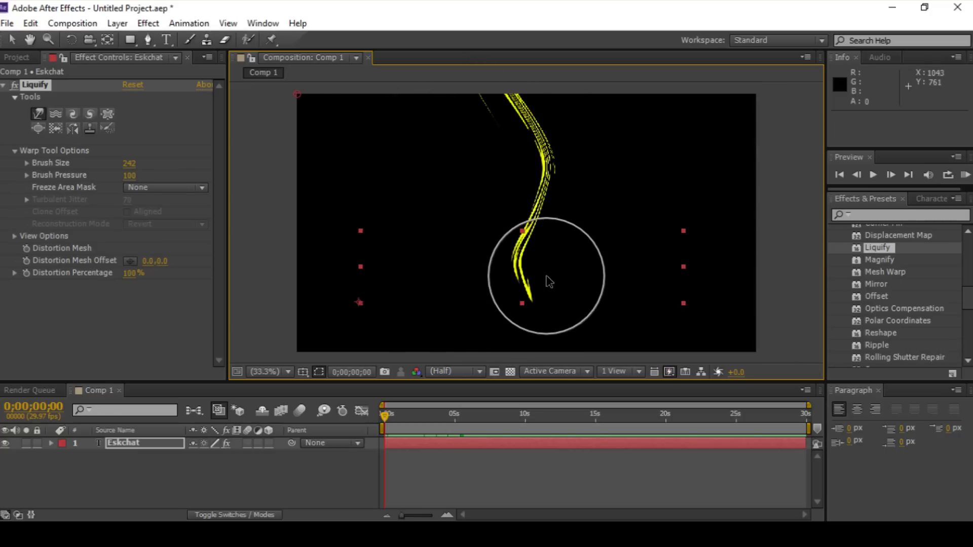
pyautogui.moveTo(521, 217); pyautogui.dragTo(533, 137)
pyautogui.moveTo(491, 160); pyautogui.dragTo(461, 160)
pyautogui.click(28, 280)
pyautogui.moveTo(384, 417); pyautogui.dragTo(401, 414)
pyautogui.click(131, 273)
pyautogui.press('Return')
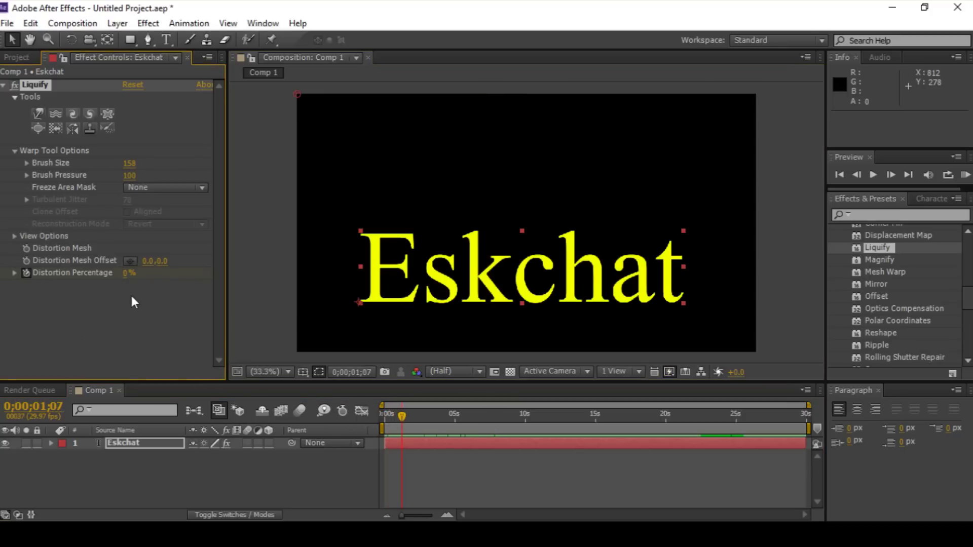
pyautogui.click(839, 175)
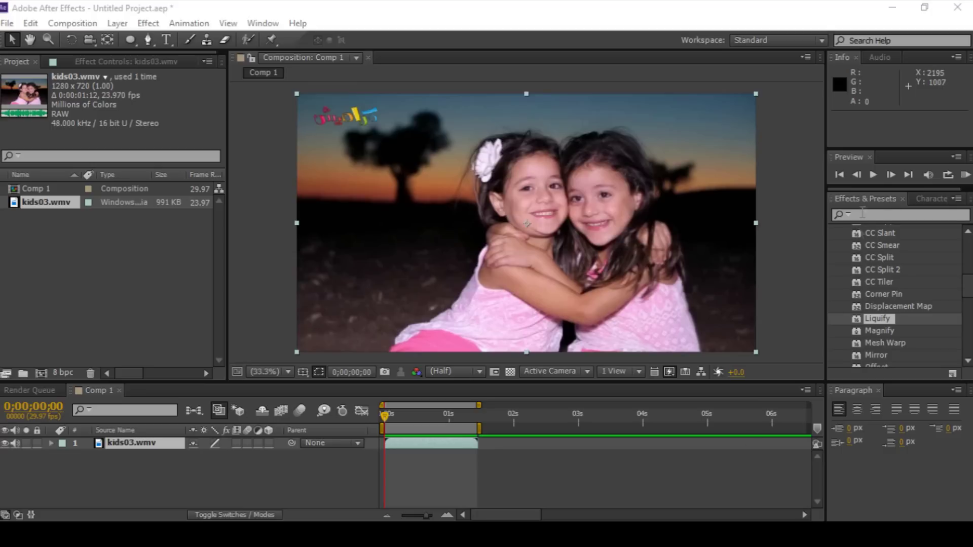
pyautogui.click(874, 175)
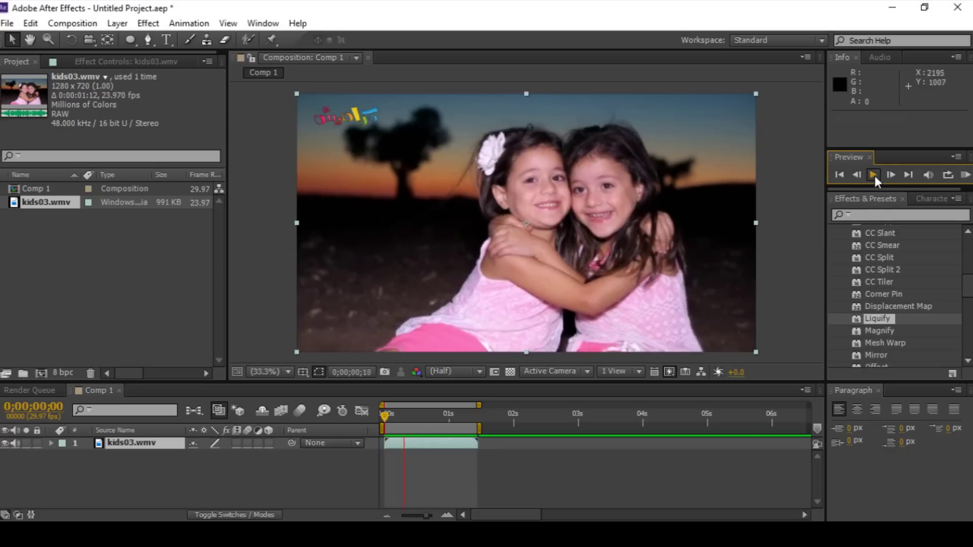
# Apply Liquify to the kids03.wmv clip and draw an oval mask around both faces
pyautogui.click(882, 318)
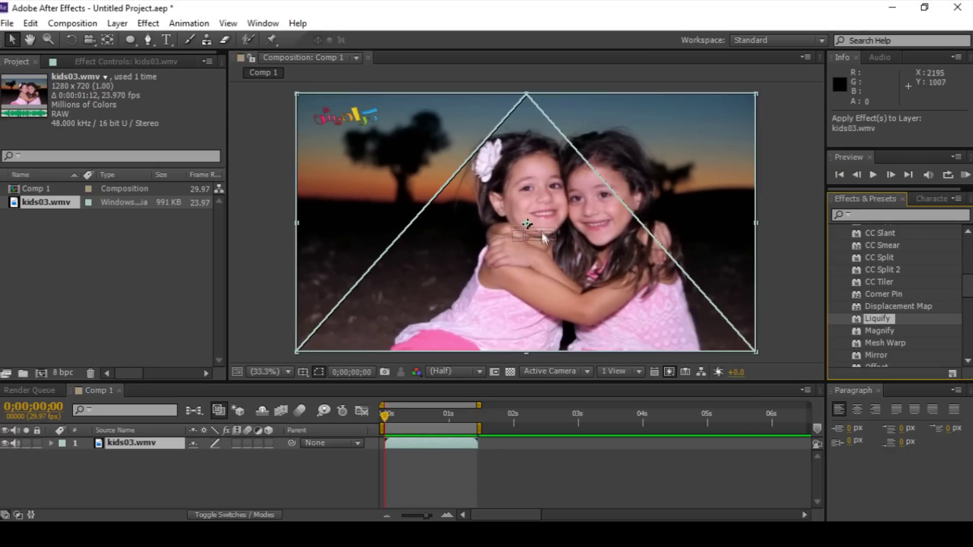
pyautogui.moveTo(881, 318); pyautogui.dragTo(540, 230)
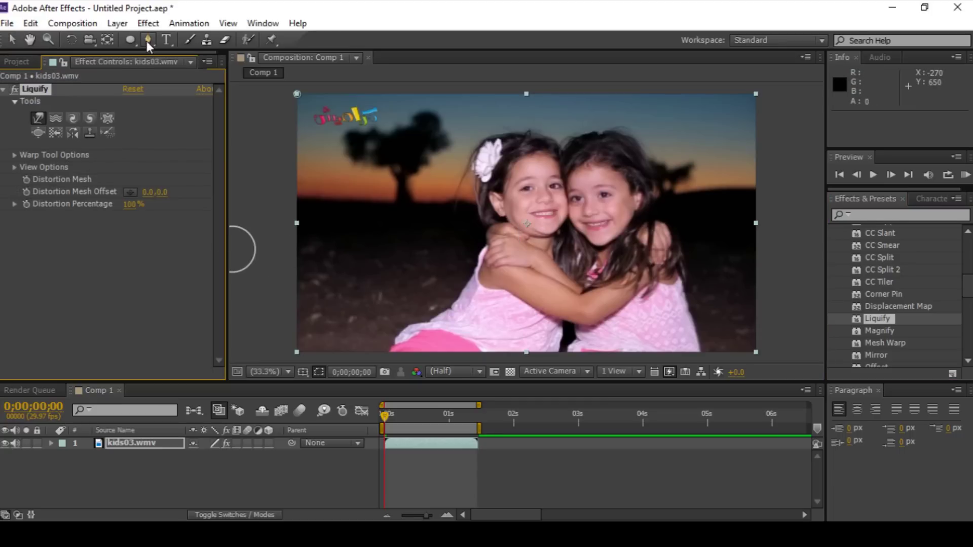
pyautogui.click(131, 43)
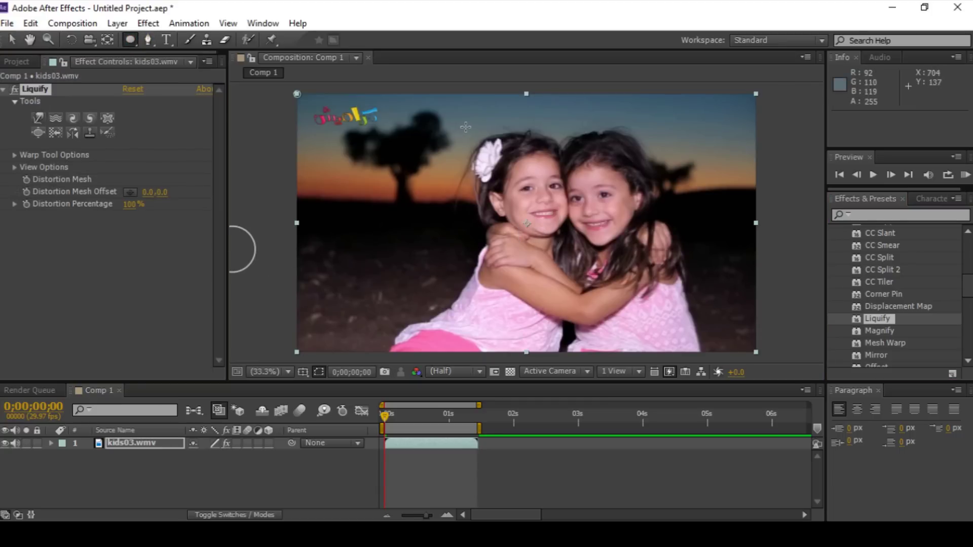
pyautogui.moveTo(465, 127); pyautogui.dragTo(669, 275)
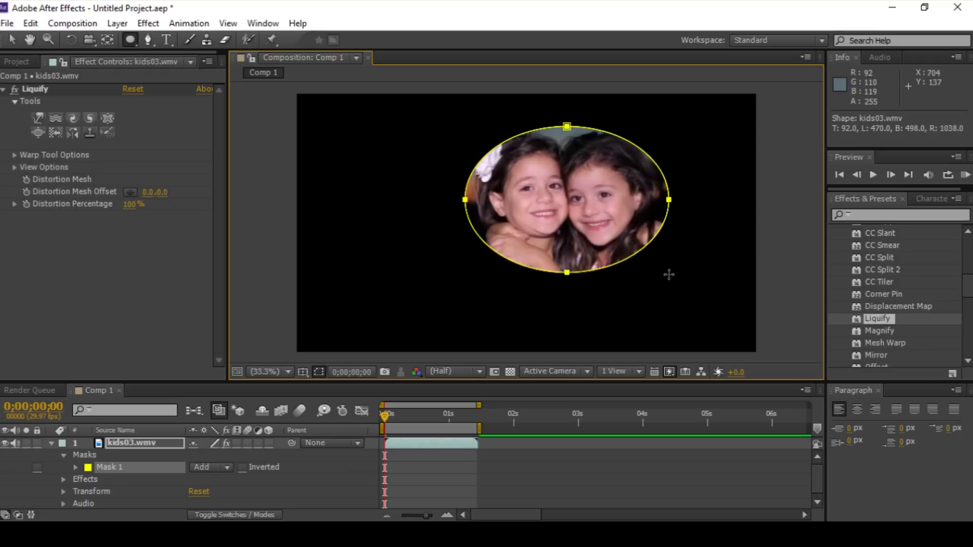
pyautogui.click(873, 175)
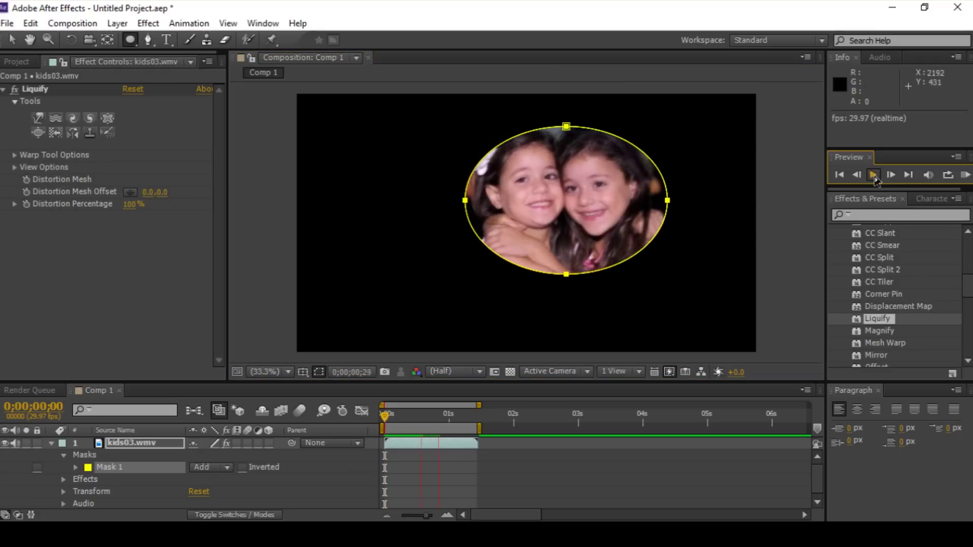
pyautogui.click(839, 174)
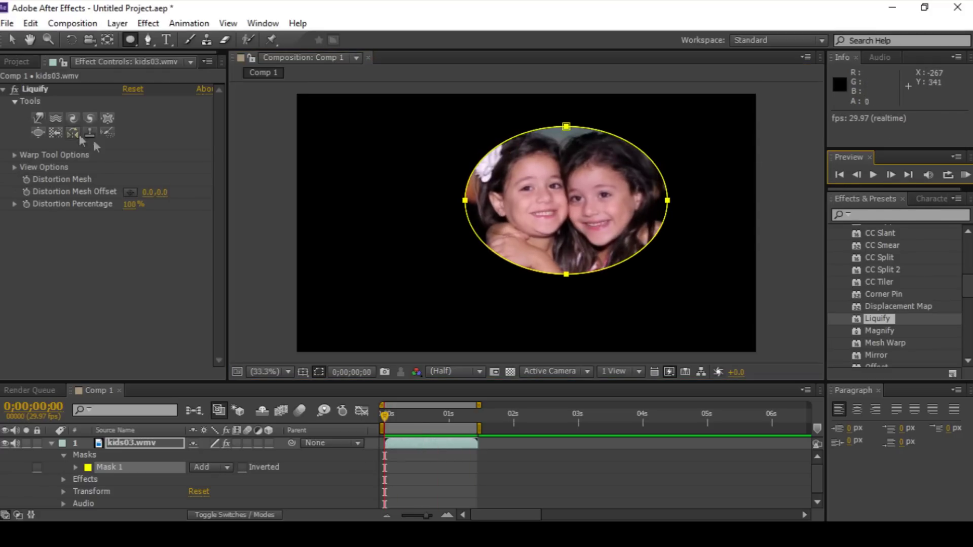
# Set the Forward Warp brush size to 172 and freeze the area inside Mask 1
pyautogui.click(38, 118)
pyautogui.click(15, 155)
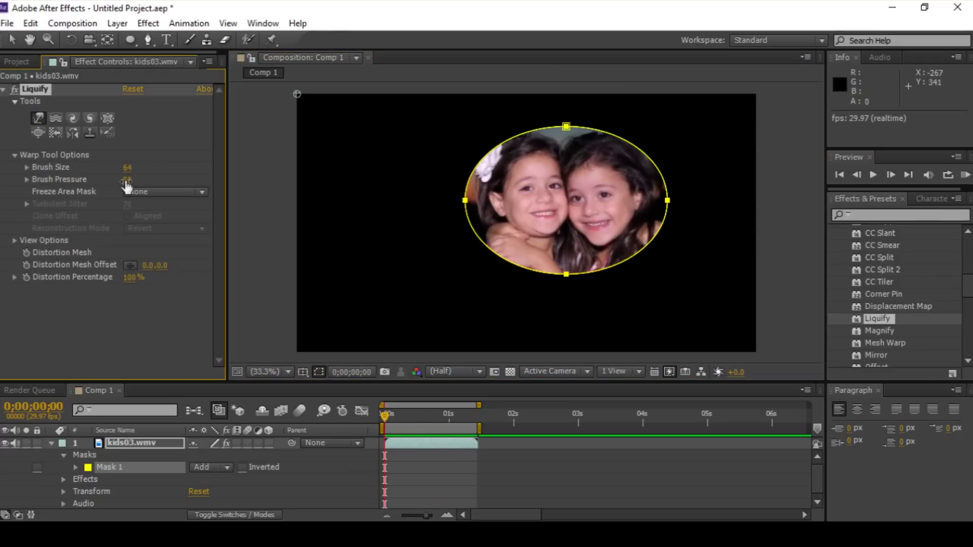
pyautogui.moveTo(626, 177); pyautogui.dragTo(230, 213)
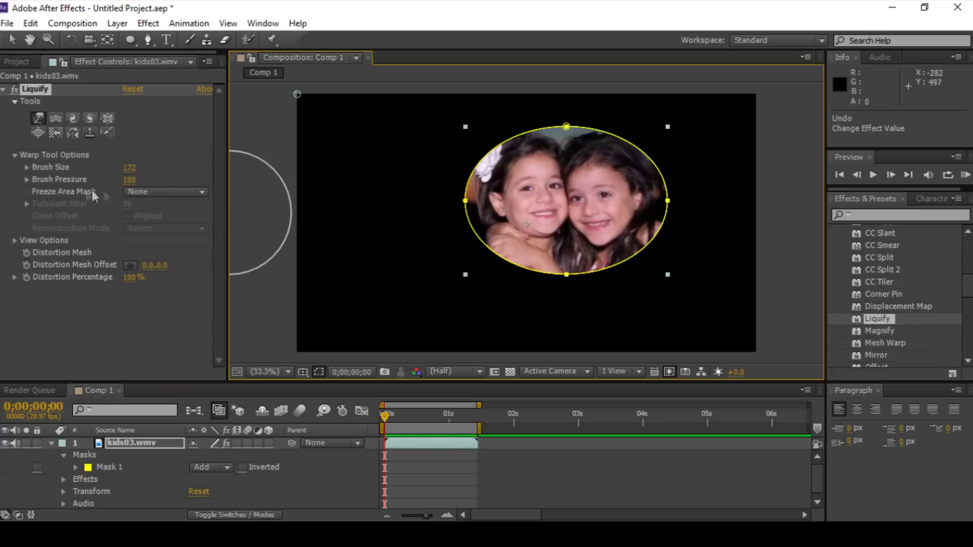
pyautogui.click(203, 197)
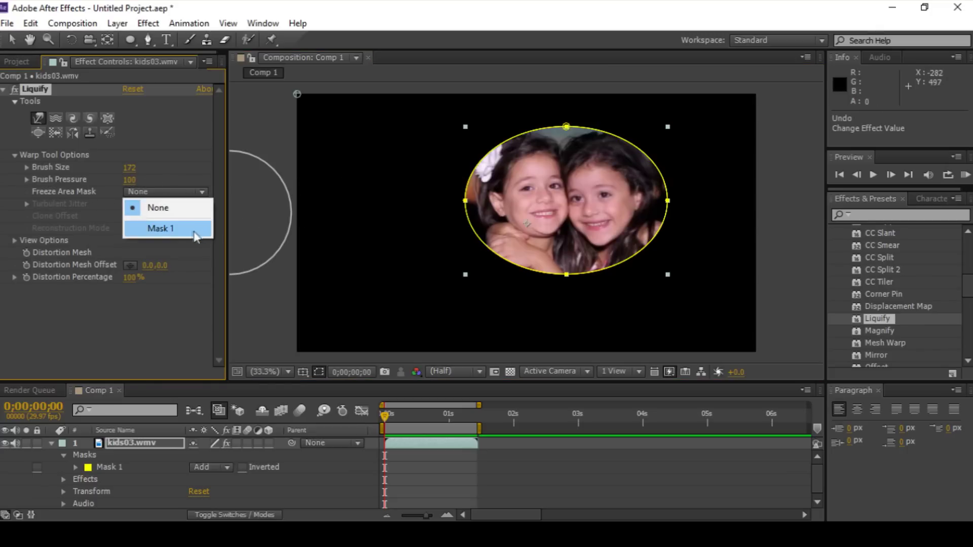
pyautogui.click(165, 234)
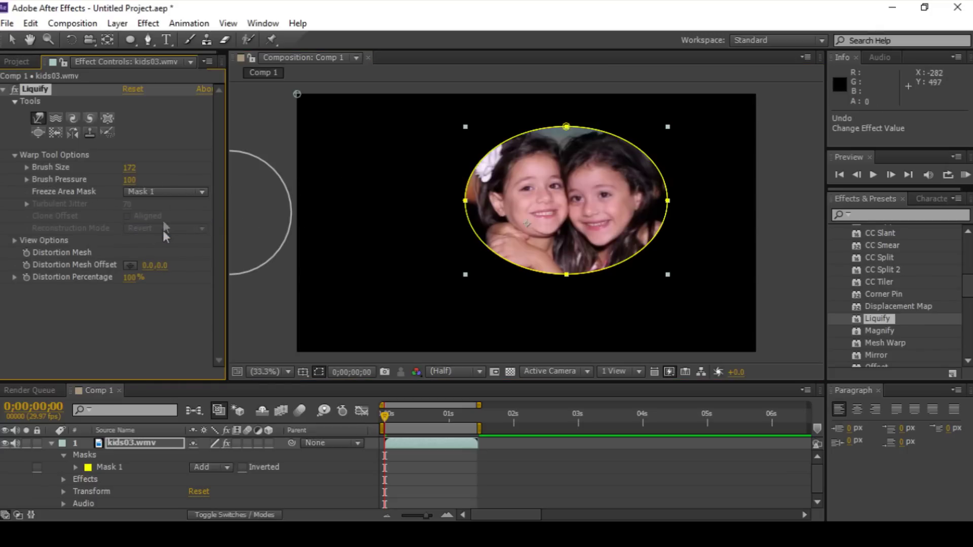
# Smear the background left, right, downward and along the top band with Forward Warp strokes
pyautogui.moveTo(570, 206); pyautogui.dragTo(223, 215)
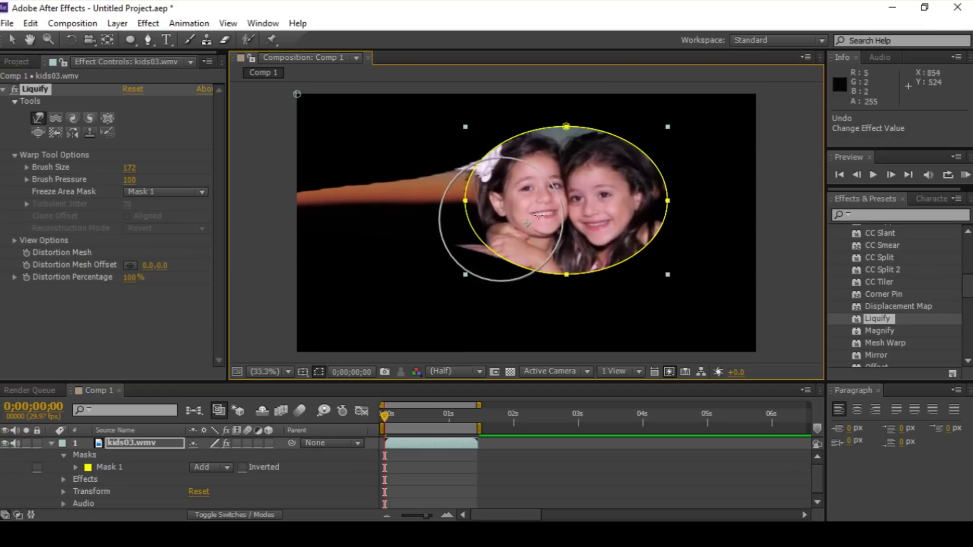
pyautogui.moveTo(502, 219); pyautogui.dragTo(719, 203)
pyautogui.moveTo(558, 213)
pyautogui.mouseDown()
pyautogui.moveTo(355, 190)
pyautogui.moveTo(716, 188)
pyautogui.moveTo(547, 319)
pyautogui.moveTo(283, 282)
pyautogui.mouseUp()
pyautogui.moveTo(567, 315)
pyautogui.mouseDown()
pyautogui.moveTo(304, 329)
pyautogui.moveTo(750, 324)
pyautogui.mouseUp()
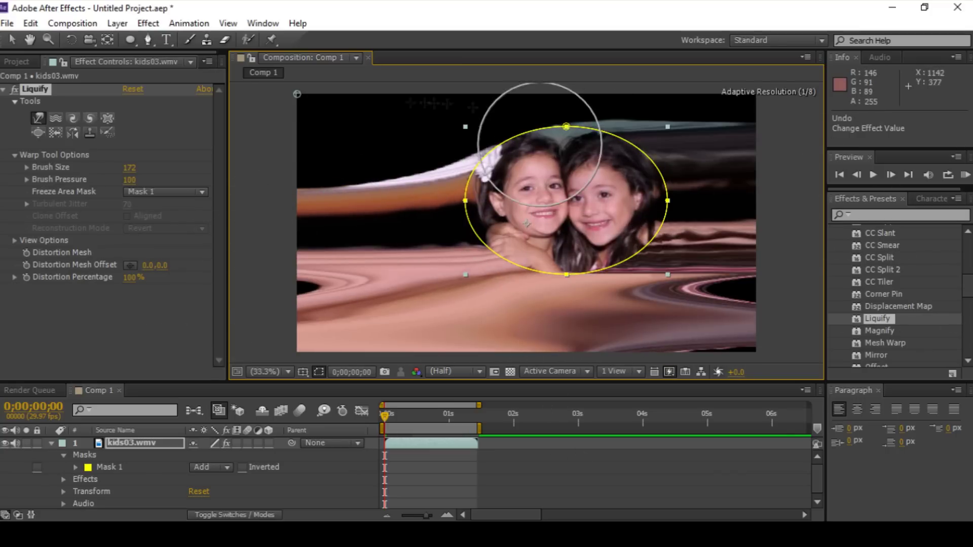
pyautogui.moveTo(539, 144); pyautogui.dragTo(325, 152)
pyautogui.moveTo(506, 116); pyautogui.dragTo(337, 131)
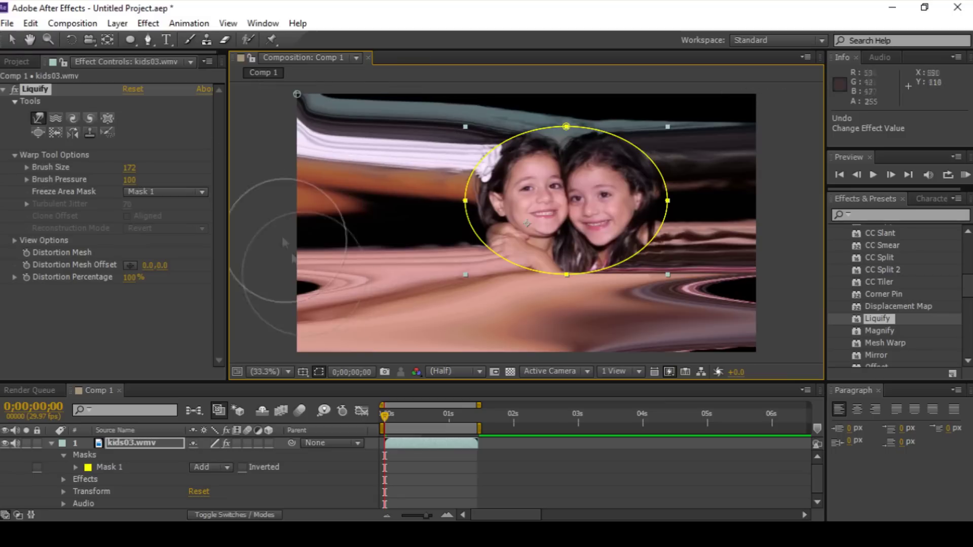
pyautogui.moveTo(390, 167); pyautogui.dragTo(730, 84)
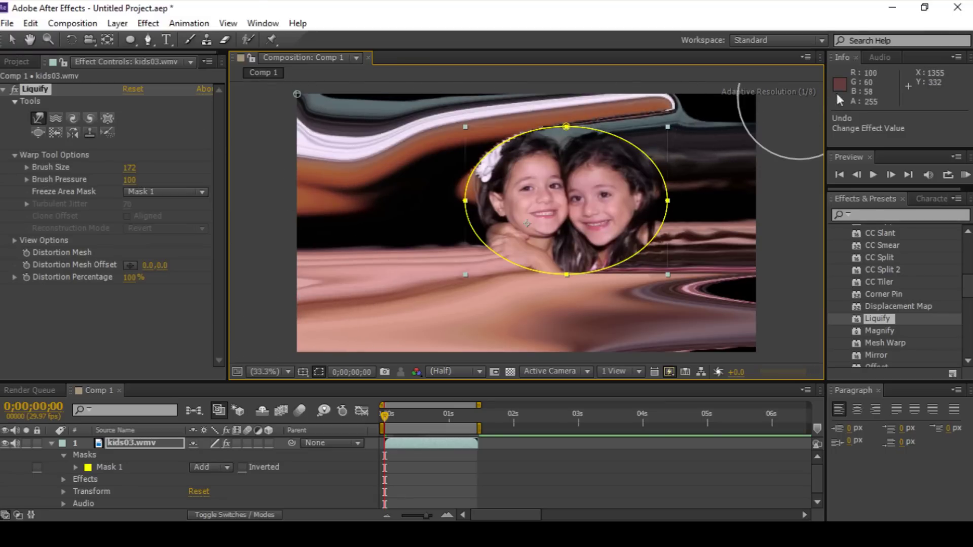
# Twirl the upper-right and lower-left background, then play back the warped clip
pyautogui.click(89, 118)
pyautogui.moveTo(684, 142)
pyautogui.mouseDown()
pyautogui.moveTo(697, 147)
pyautogui.moveTo(727, 297)
pyautogui.mouseUp()
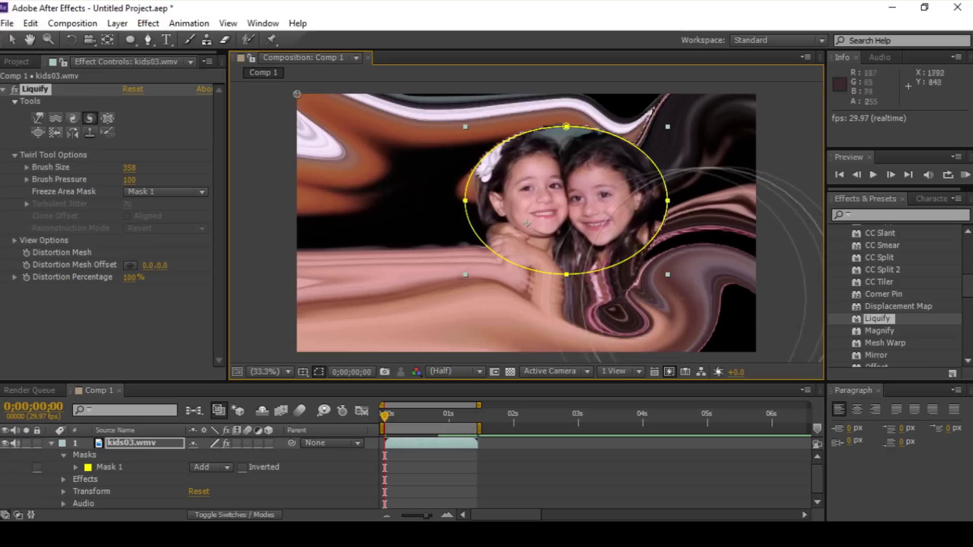
pyautogui.moveTo(393, 375); pyautogui.dragTo(496, 180)
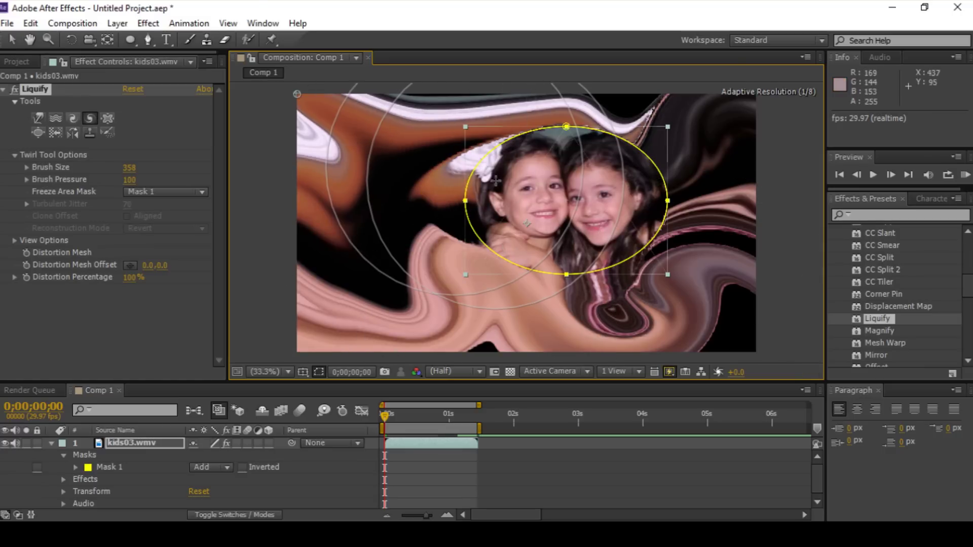
pyautogui.click(874, 174)
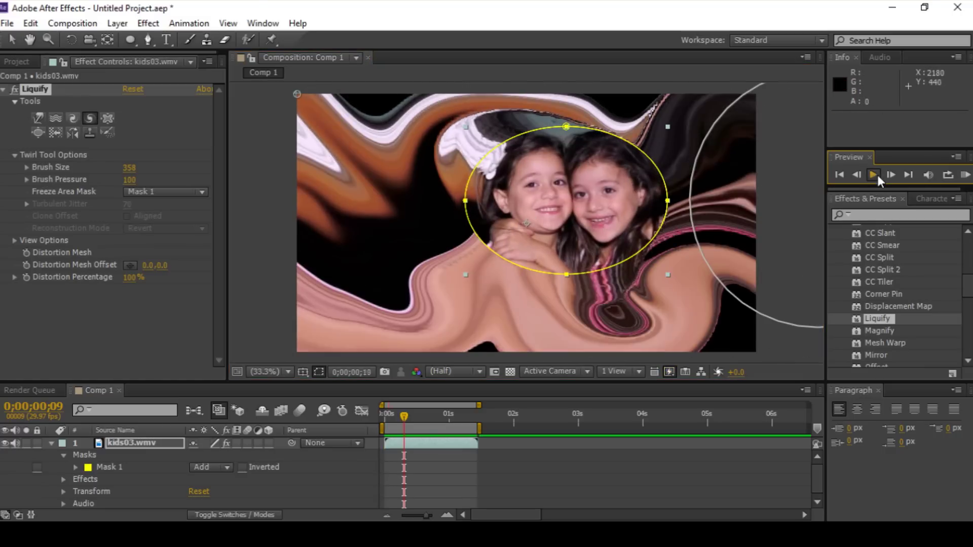
pyautogui.click(839, 175)
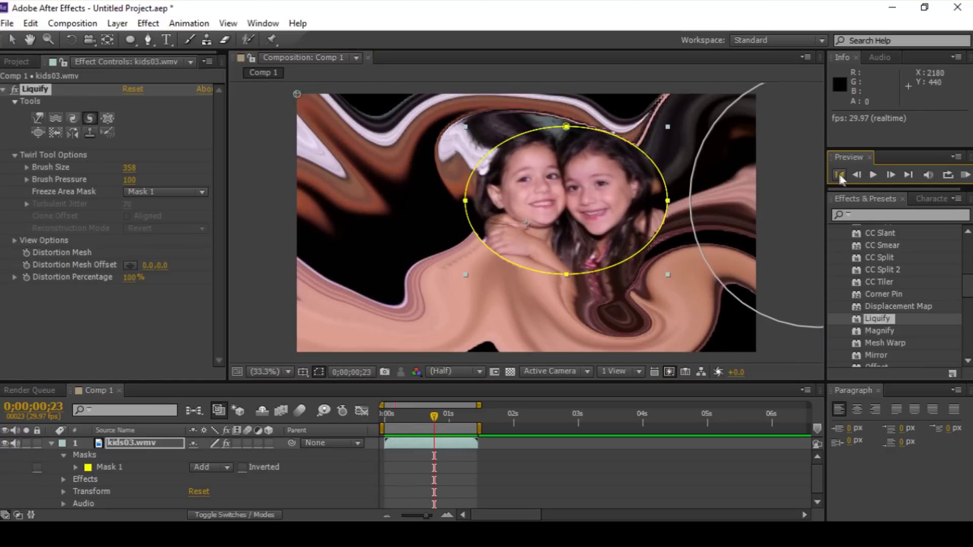
pyautogui.moveTo(461, 381); pyautogui.dragTo(461, 325)
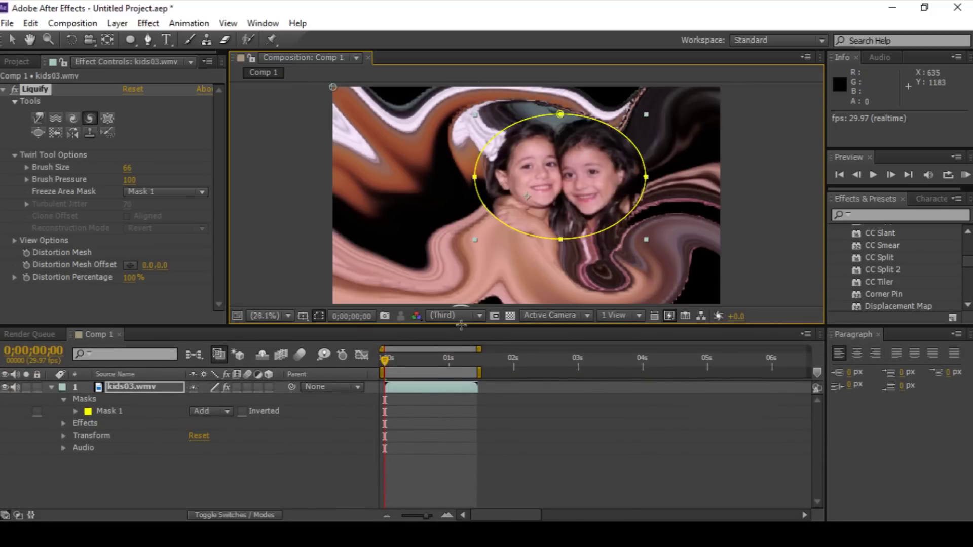
# Set Mask 1's feather to 32.0, 32.0 pixels and preview the softened edge
pyautogui.click(76, 412)
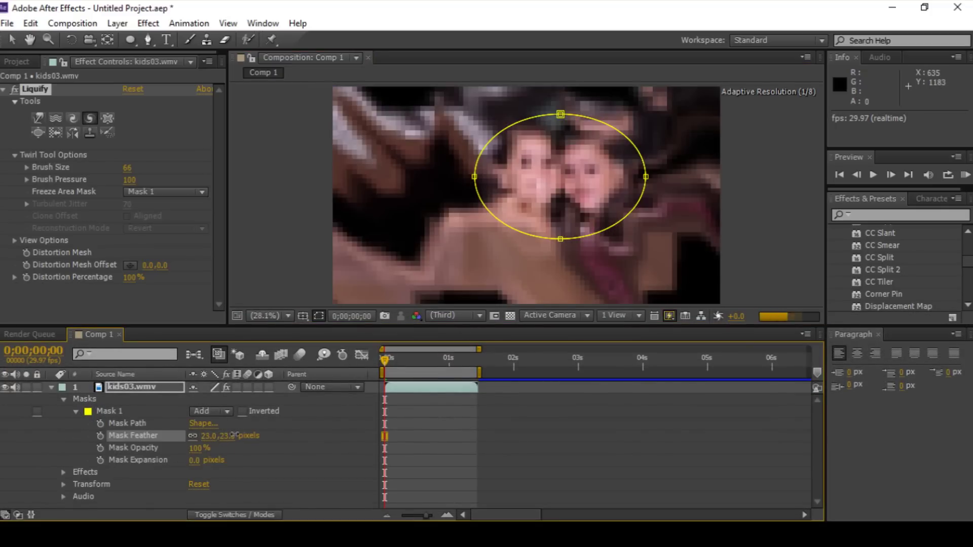
pyautogui.moveTo(229, 436); pyautogui.dragTo(228, 445)
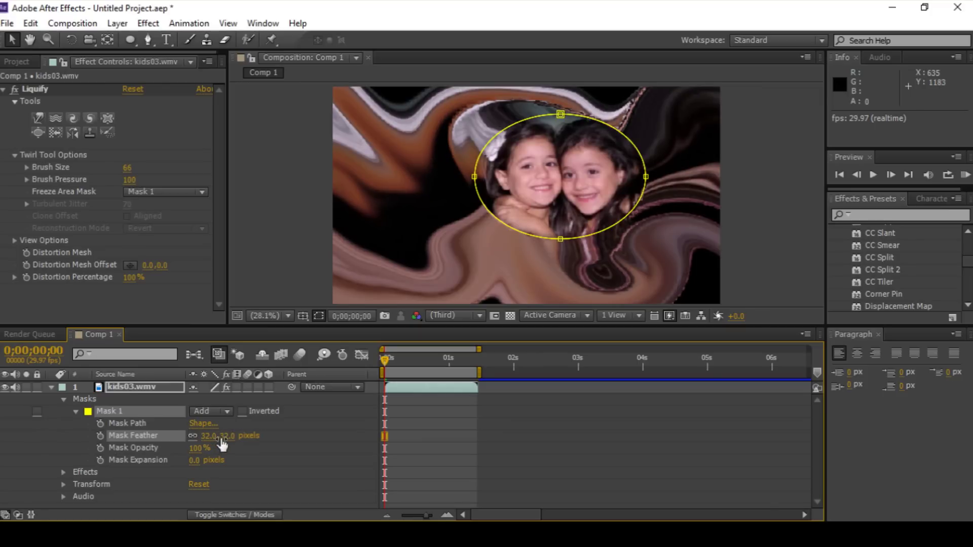
pyautogui.click(873, 175)
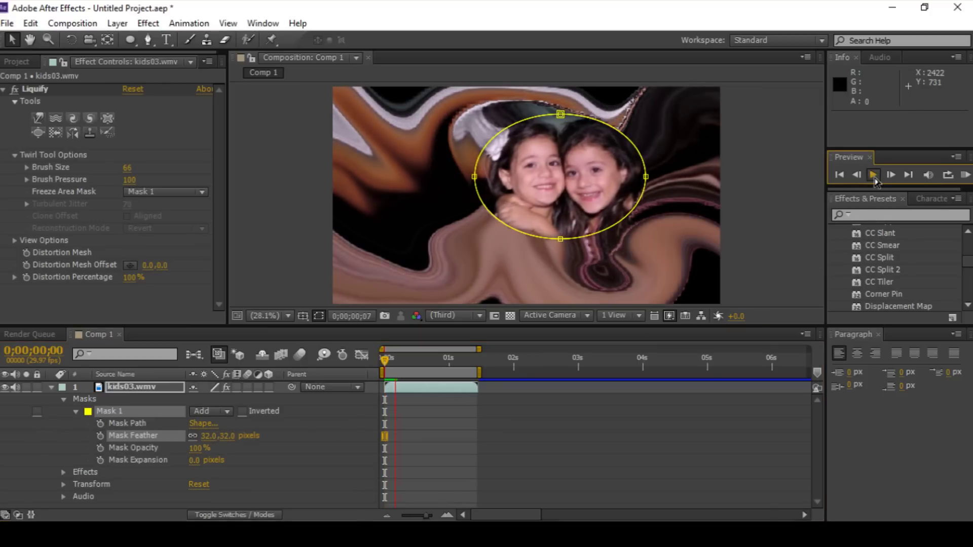